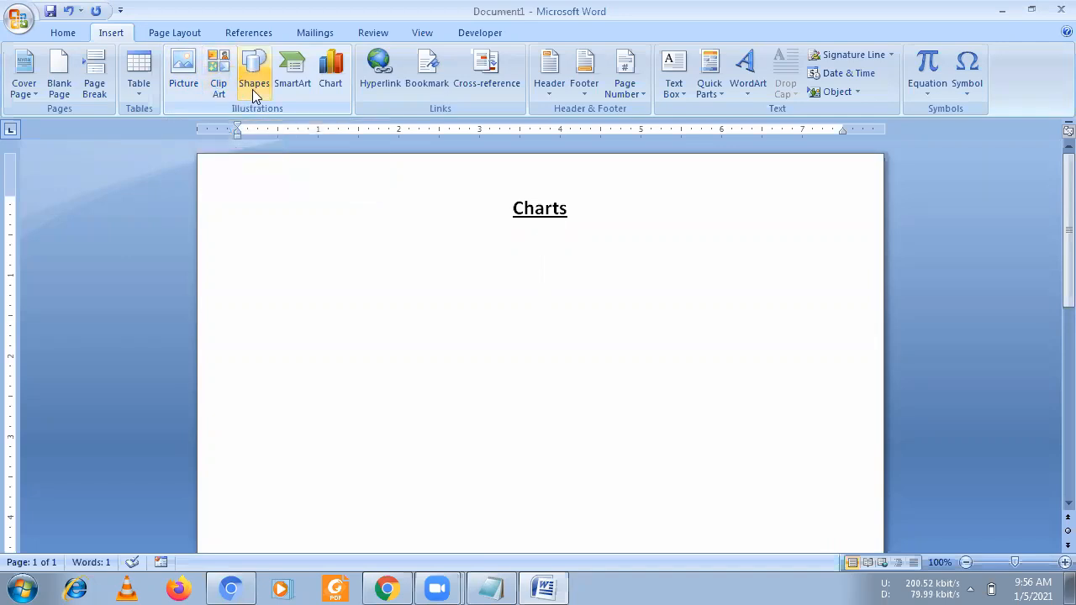
Step: Draw a notched right block arrow about 2.6 by 1.07 inches below the Charts heading
click(252, 89)
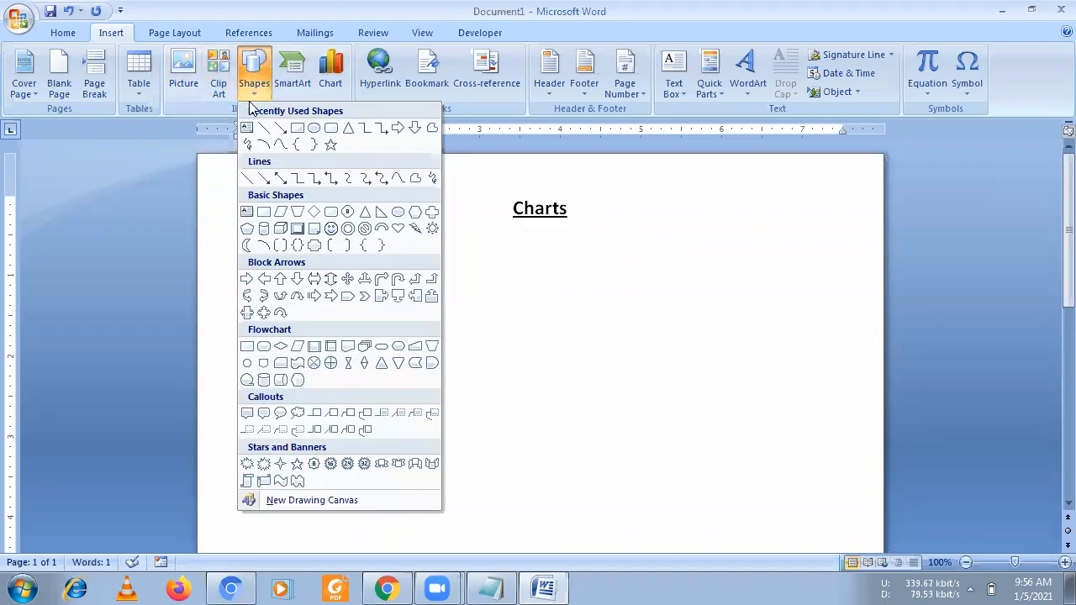
click(330, 296)
mouse_move(450, 272)
mouse_down()
mouse_move(654, 323)
mouse_move(651, 356)
mouse_move(659, 358)
mouse_up()
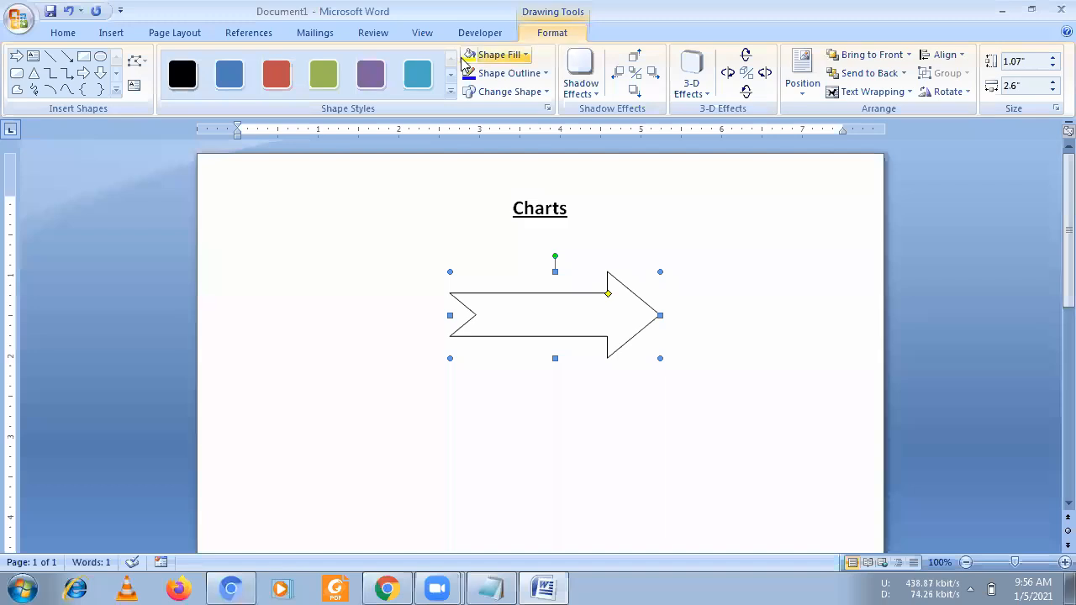
Step: Apply the green shape style and an upper-right drop shadow to the arrow
click(326, 77)
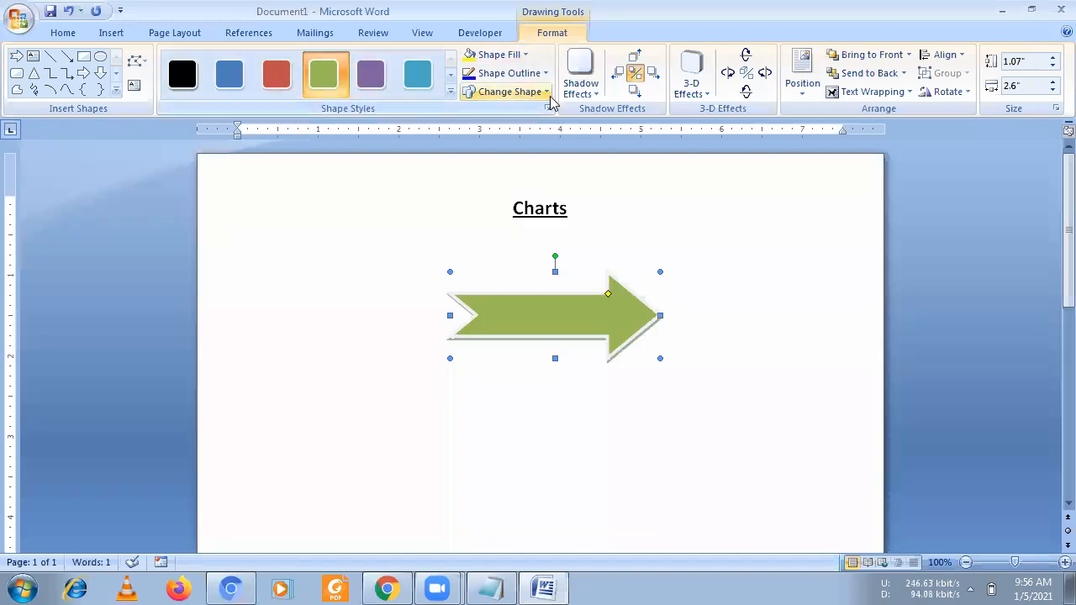
click(589, 95)
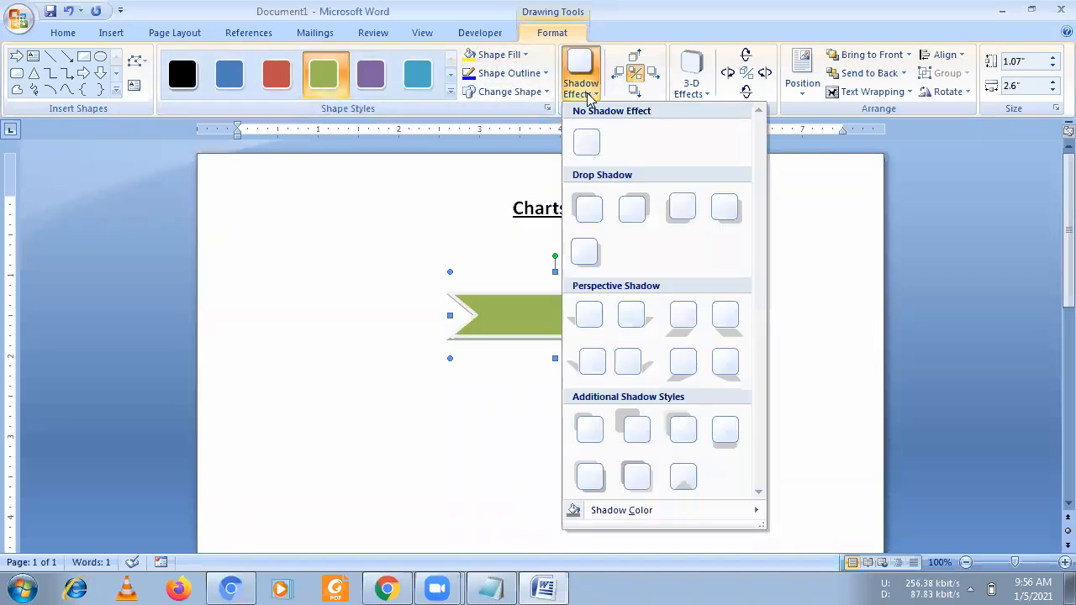
click(627, 210)
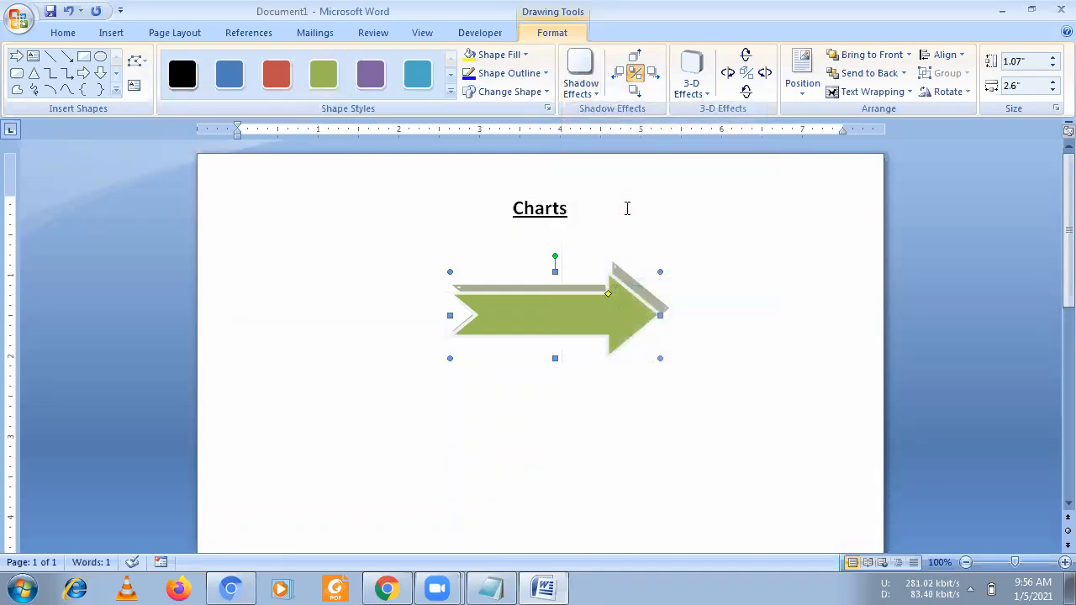
Step: Delete the green arrow from the page
click(583, 405)
click(609, 319)
key(Delete)
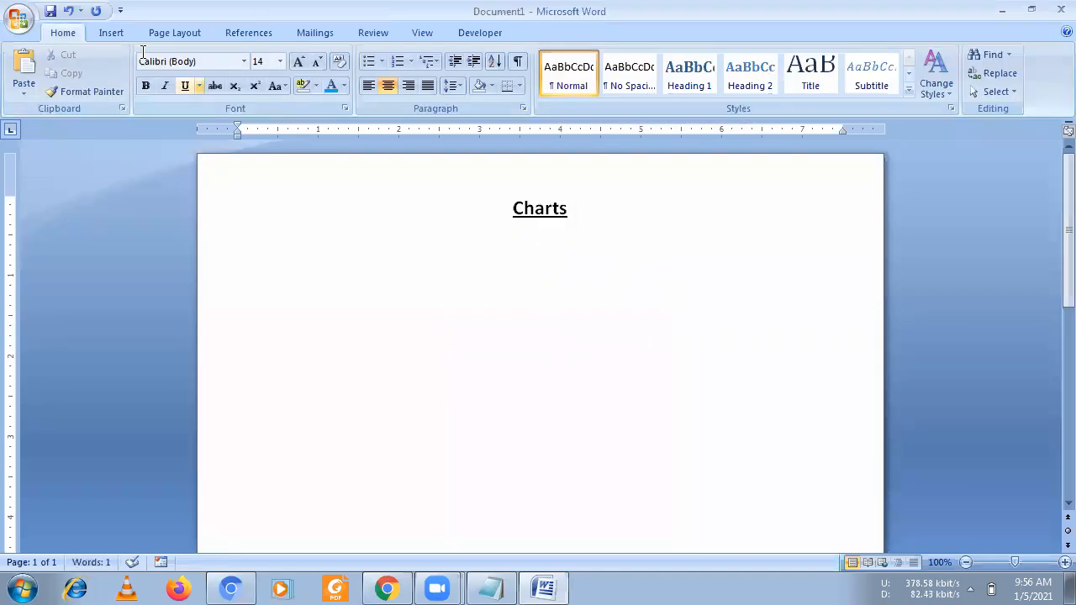
Step: Examine the chart categories and subtypes available for insertion, from Column through Radar, and leave without inserting a chart
click(102, 33)
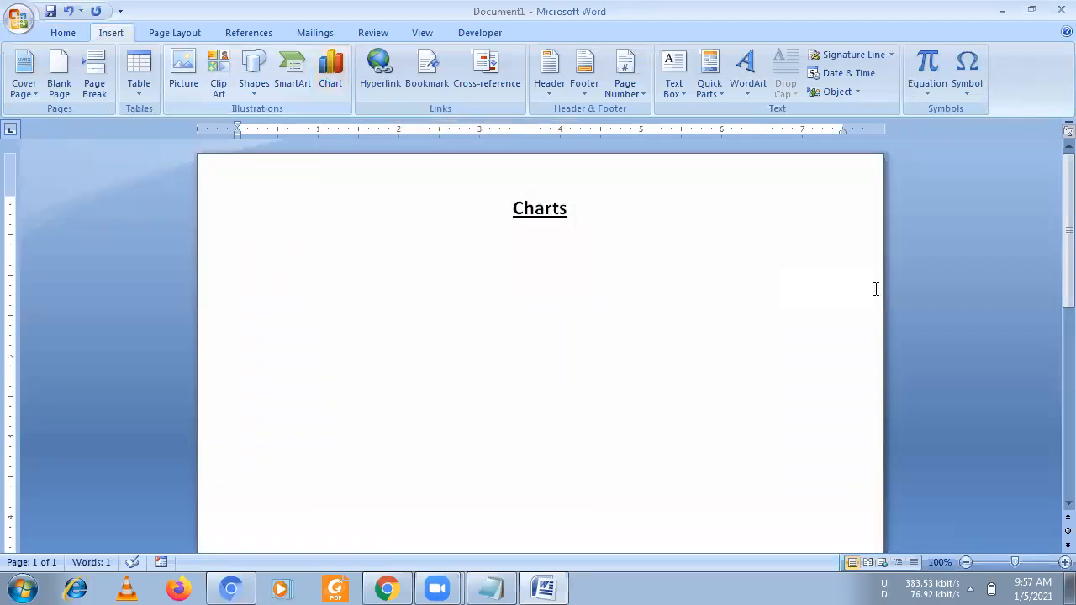
click(679, 138)
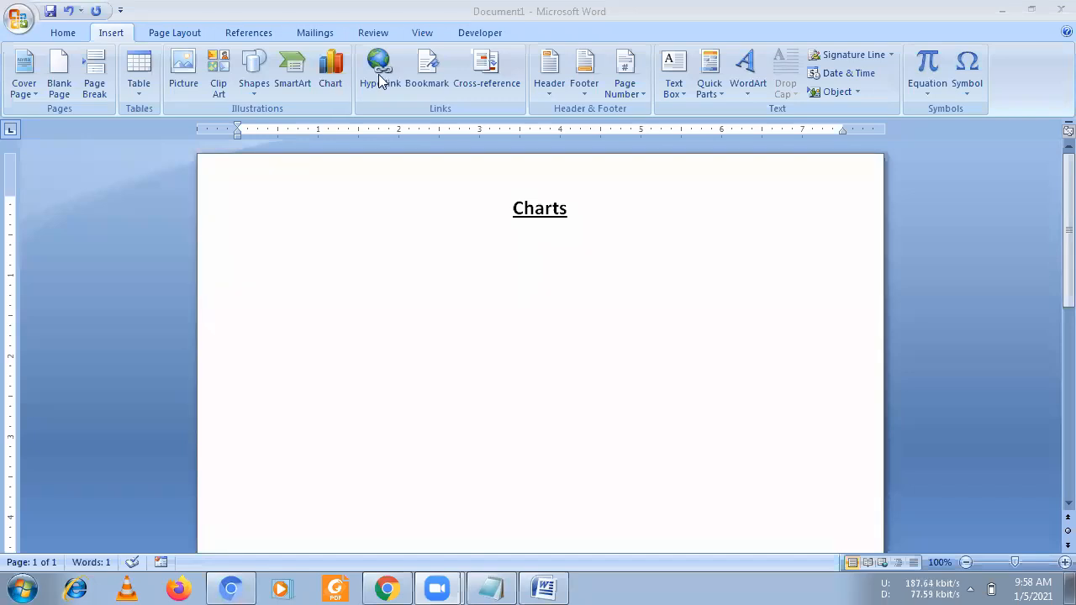
click(333, 82)
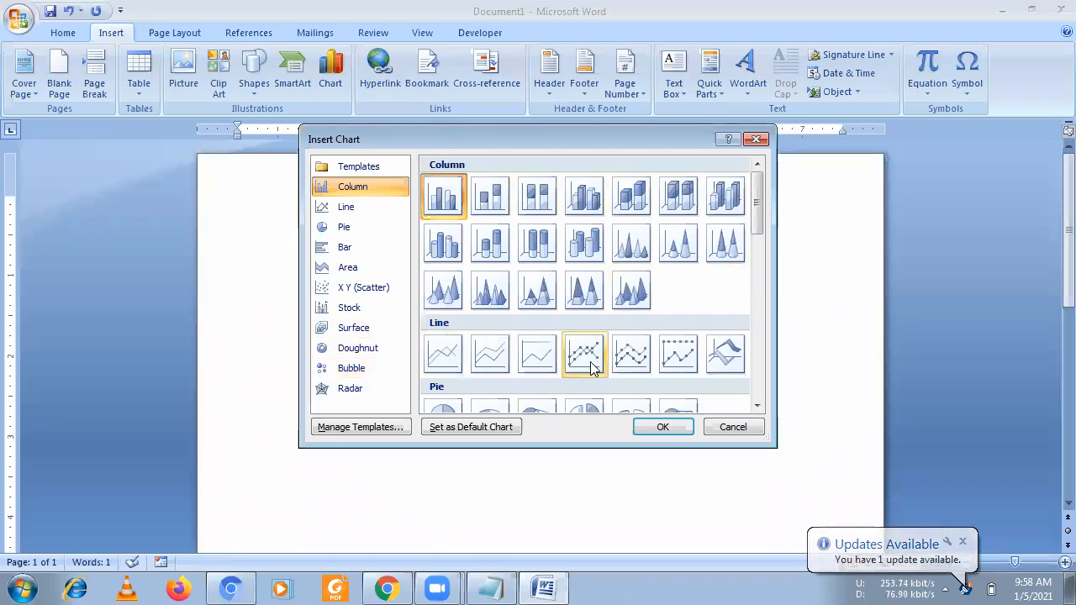
click(757, 407)
click(757, 407)
click(757, 407)
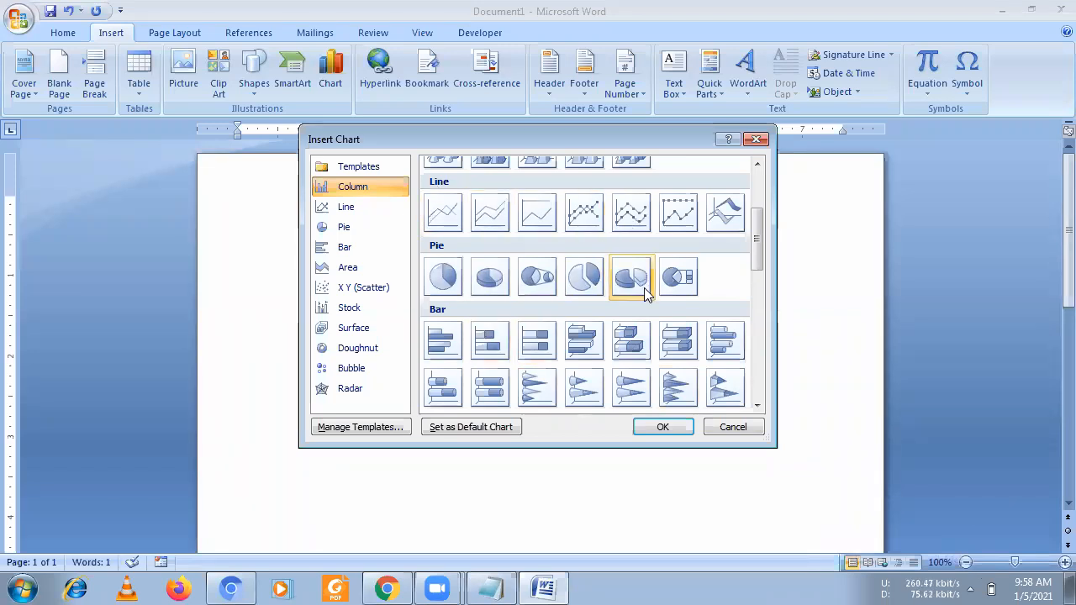
drag(757, 239, 758, 180)
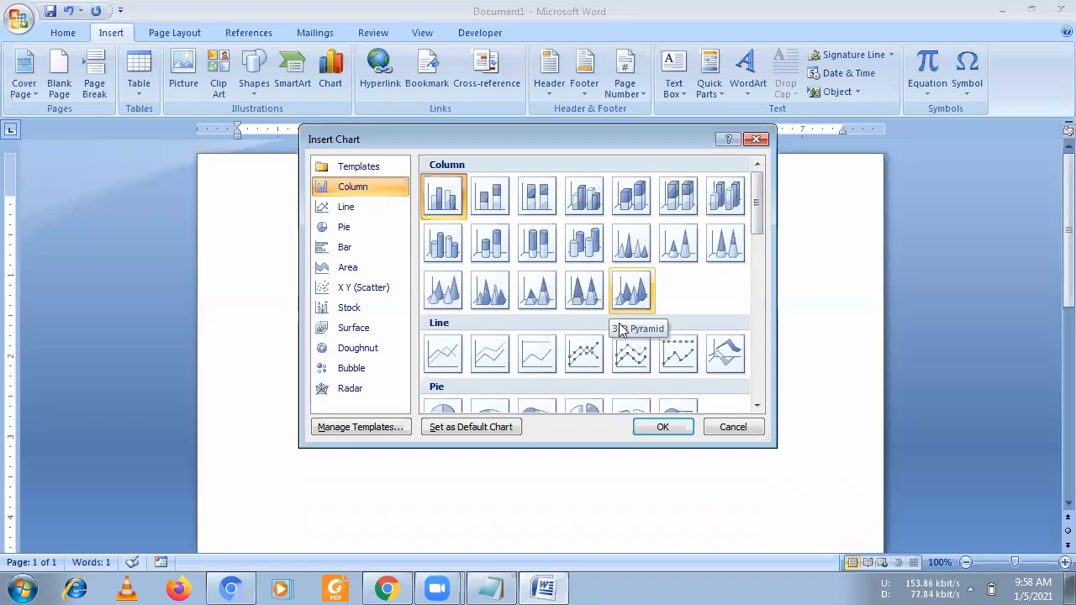
scroll(619, 330, down, 5)
scroll(619, 329, up, 3)
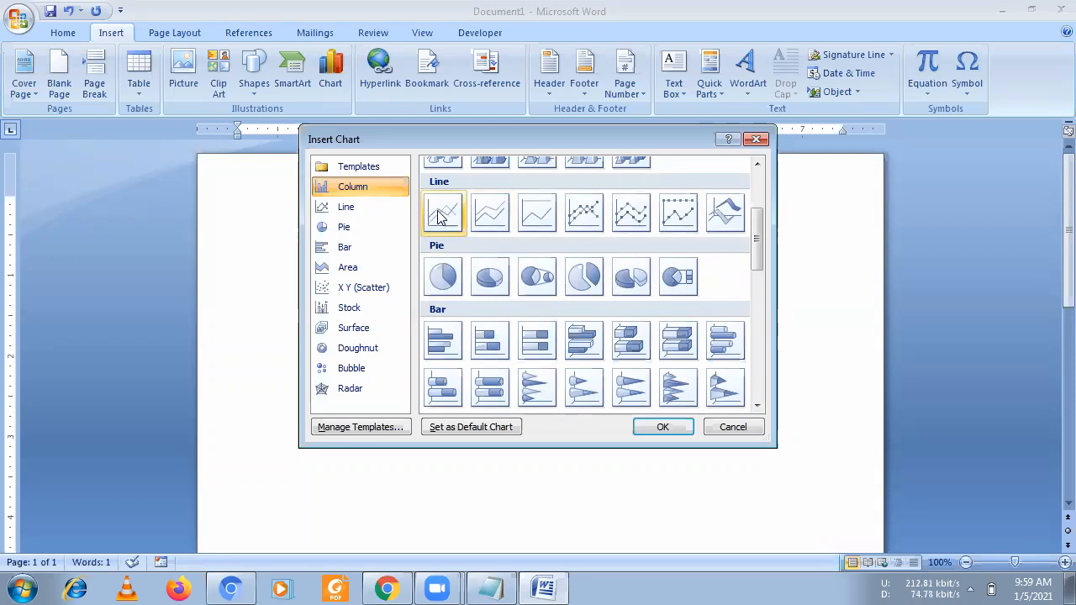
drag(758, 235, 759, 293)
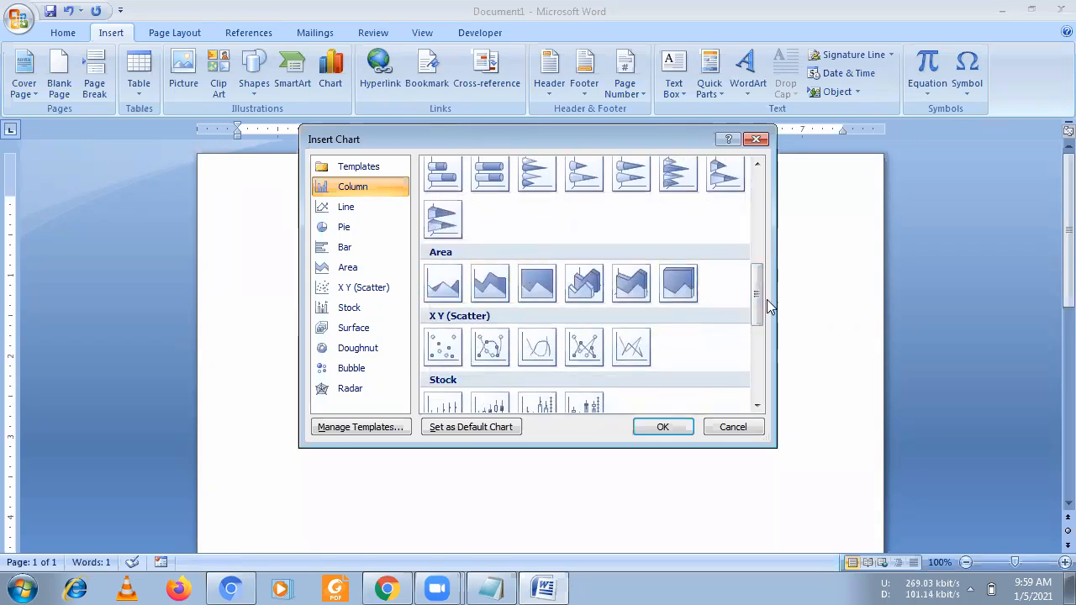
scroll(759, 300, down, 4)
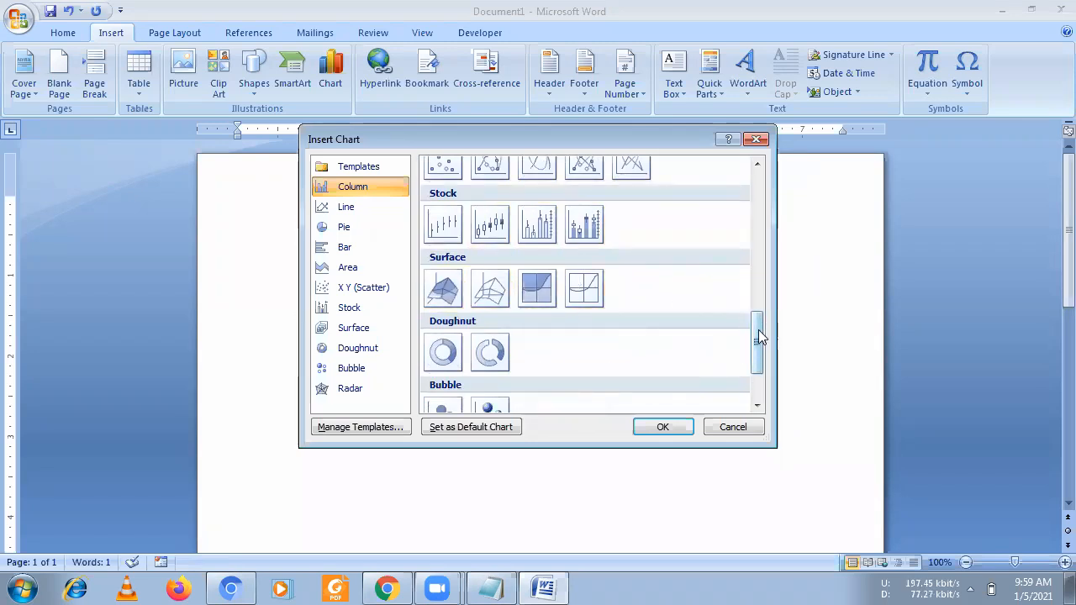
scroll(758, 329, down, 3)
drag(754, 384, 776, 184)
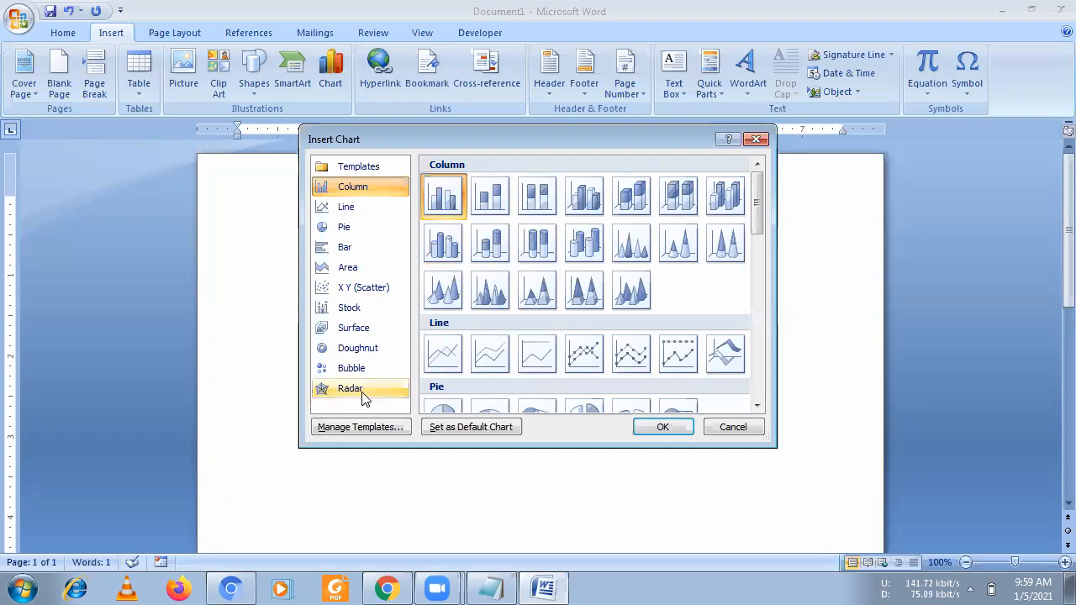
click(756, 141)
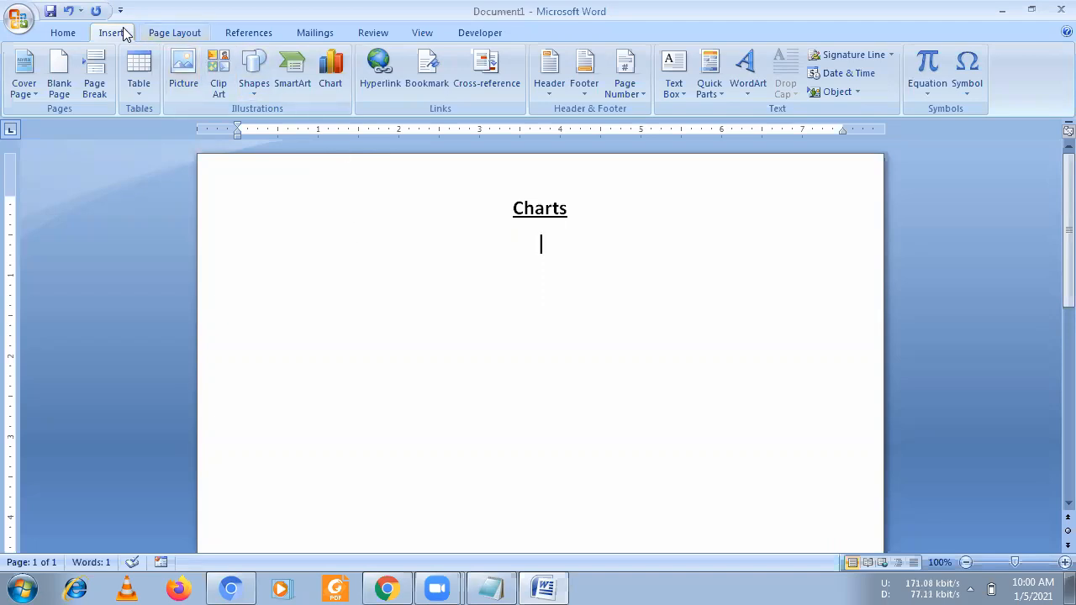
Step: Insert a clustered column chart below the Charts heading
click(332, 84)
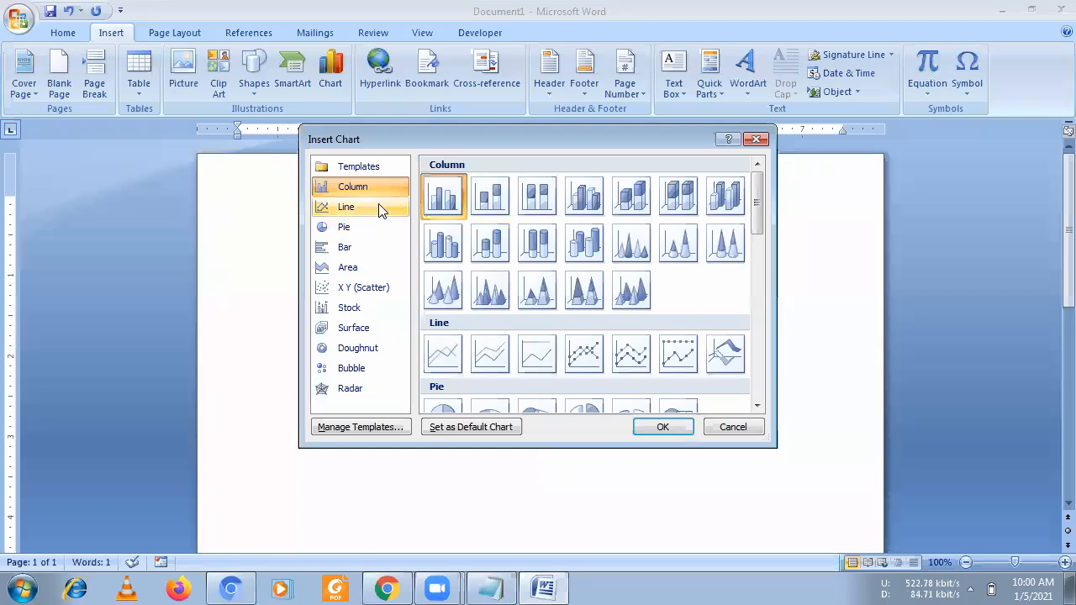
click(348, 208)
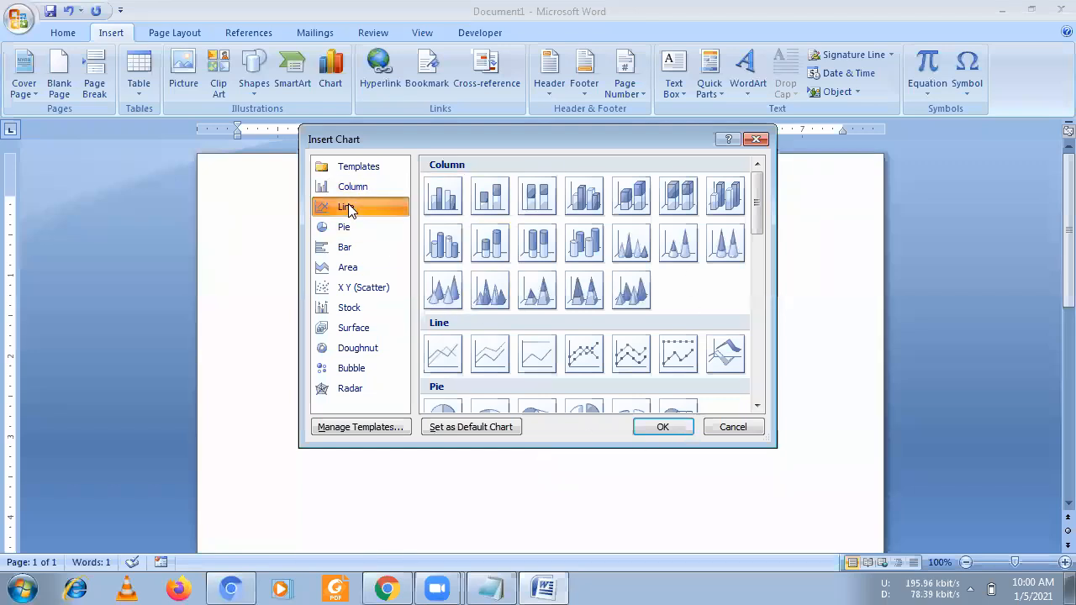
click(343, 228)
click(343, 247)
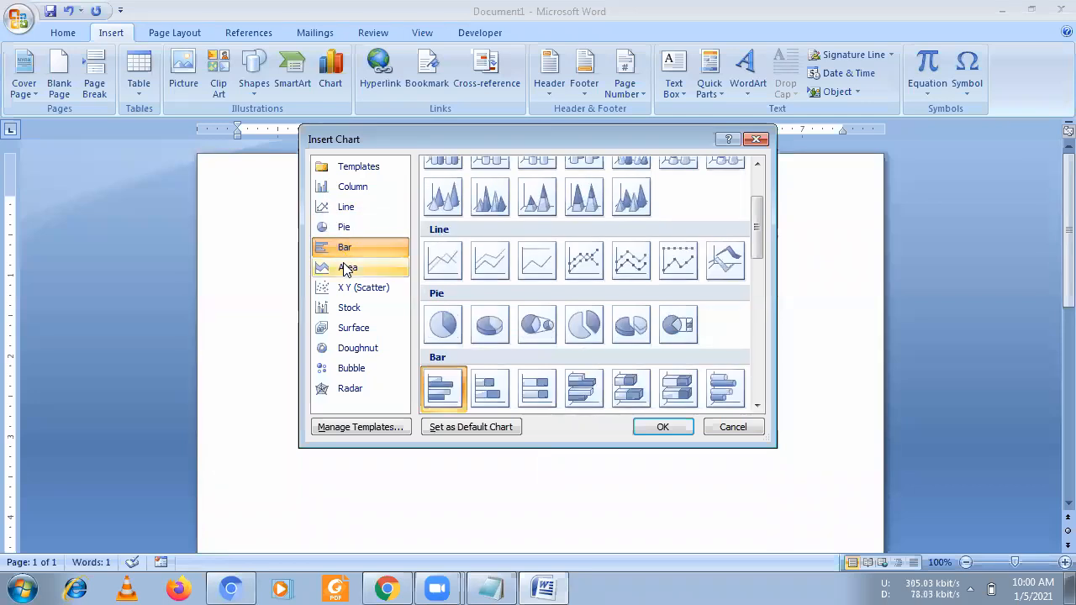
click(347, 267)
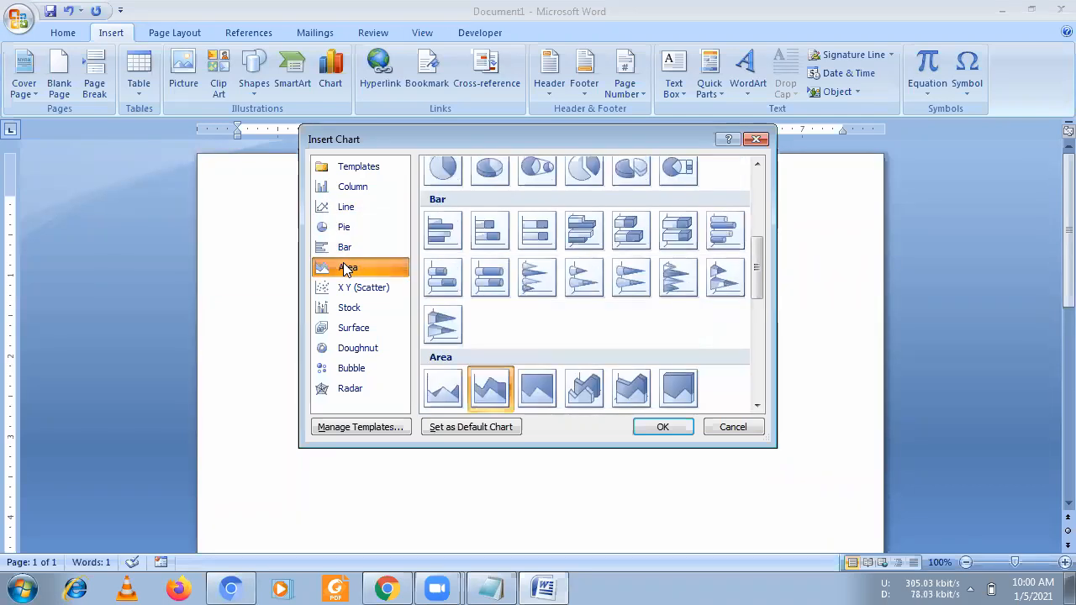
click(357, 196)
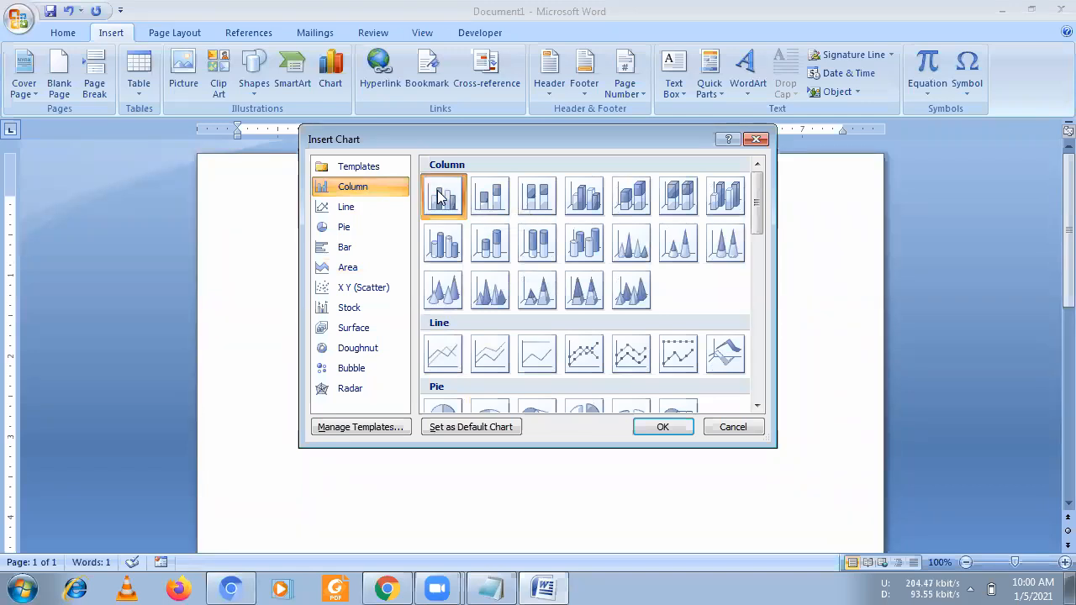
click(658, 429)
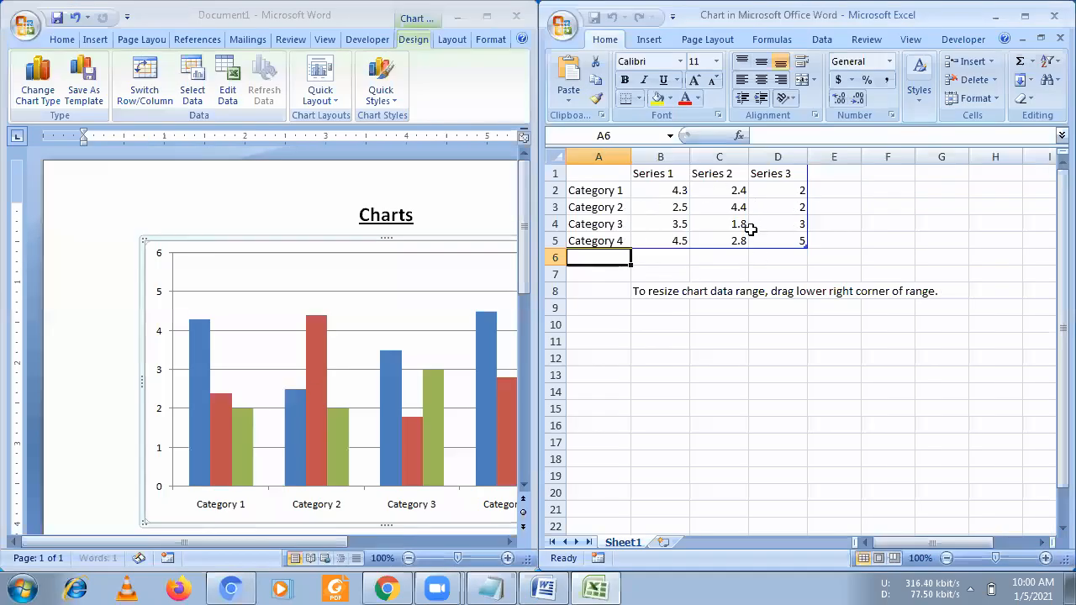
Step: Replace the four category labels in A2:A5 of the chart data sheet with people's first names
click(661, 175)
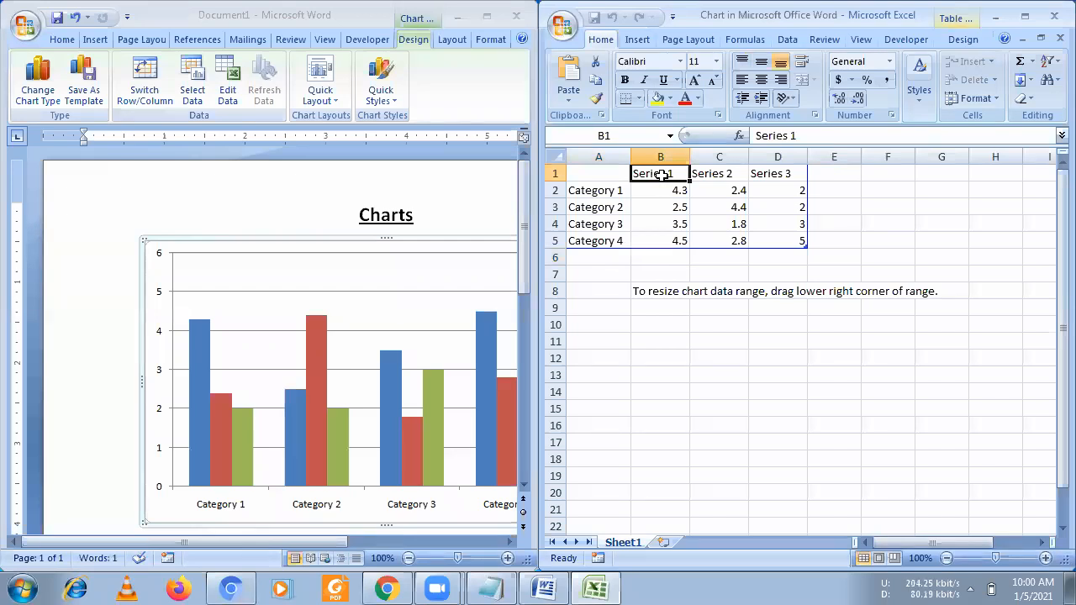
click(594, 191)
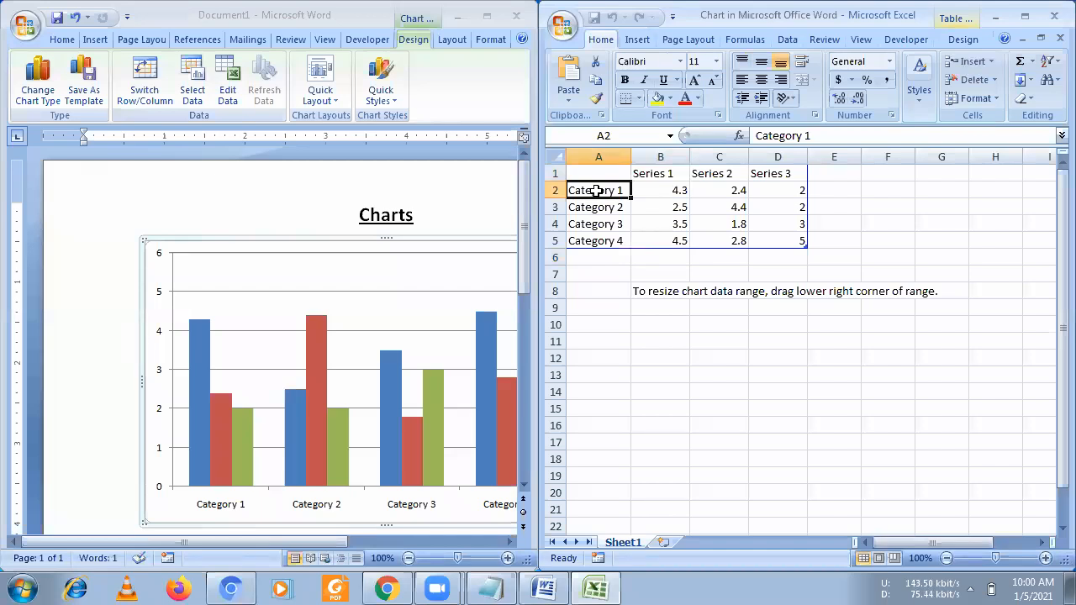
text(Ajay)
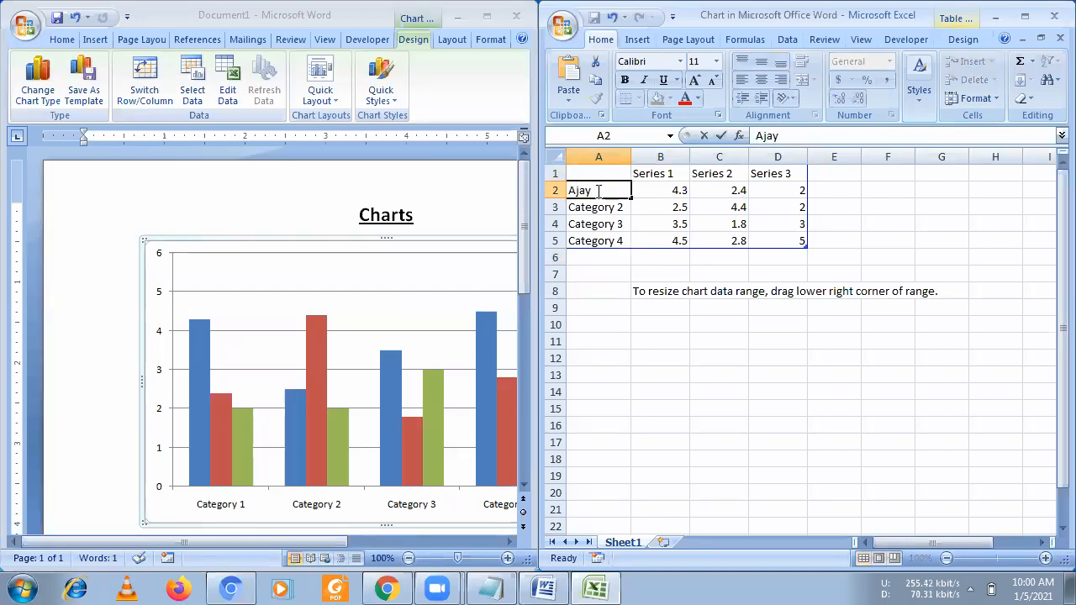
key(Return)
text(Mohan)
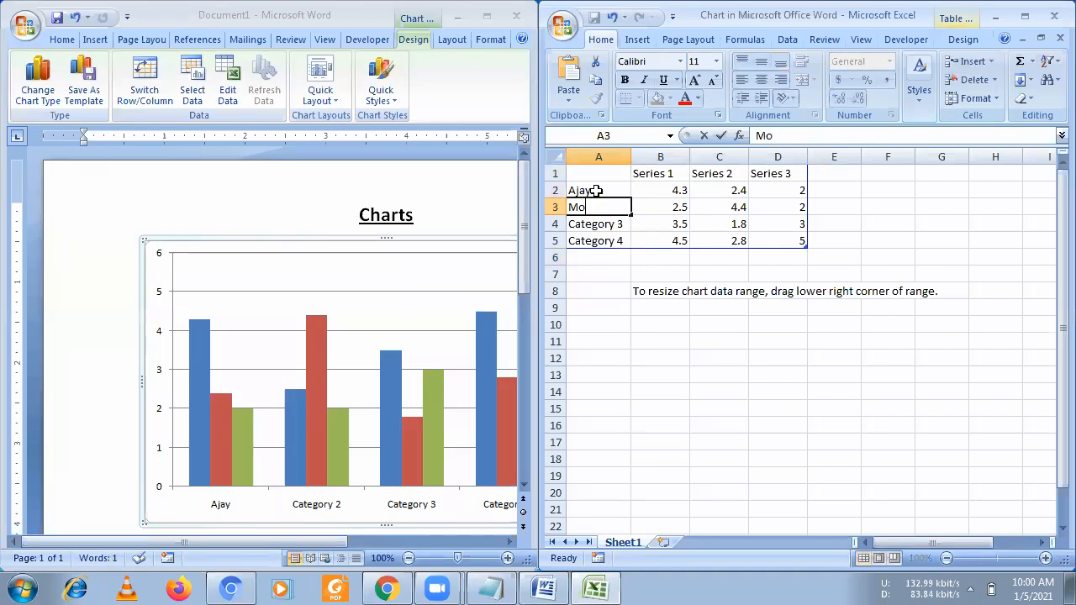
key(Return)
text(Ramesh)
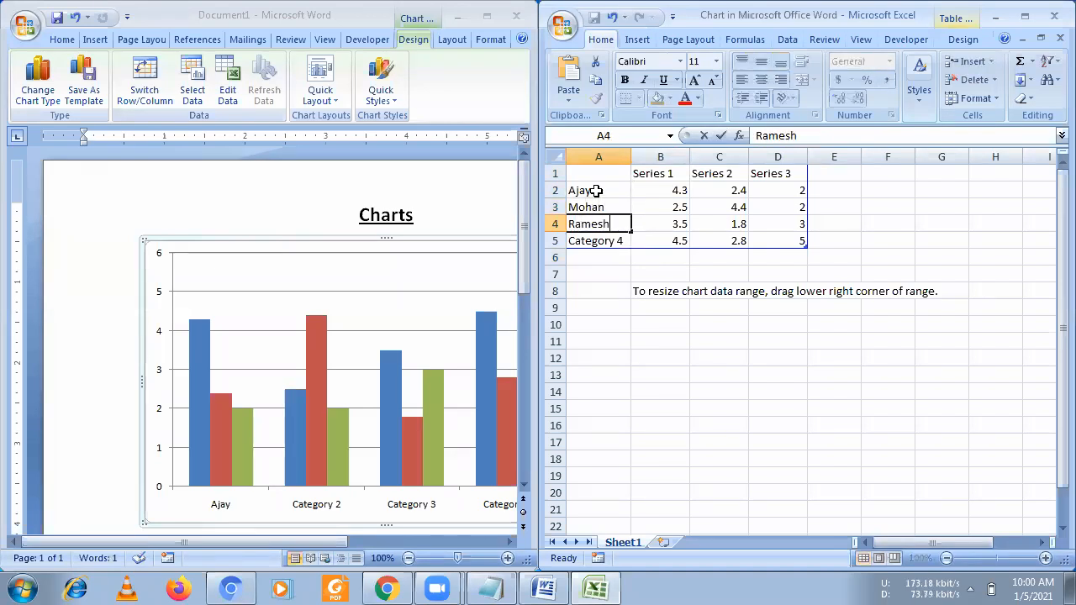
key(Return)
text(Vijay)
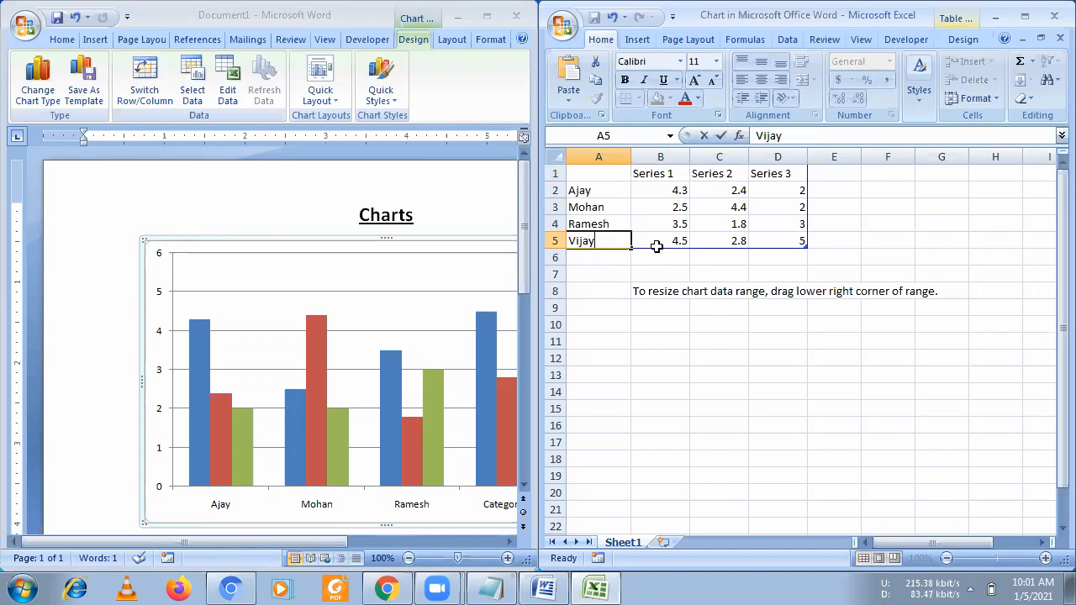
Step: Extend the chart data table by one row and enter a fifth person's first name in A6
key(Tab)
key(Tab)
key(Tab)
key(Return)
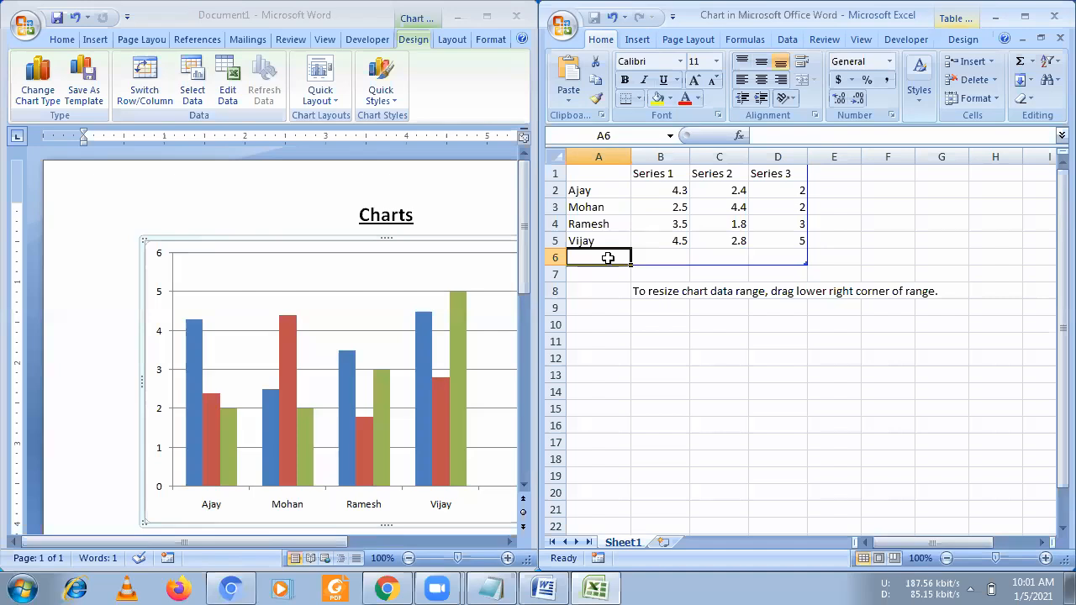
text(Manju)
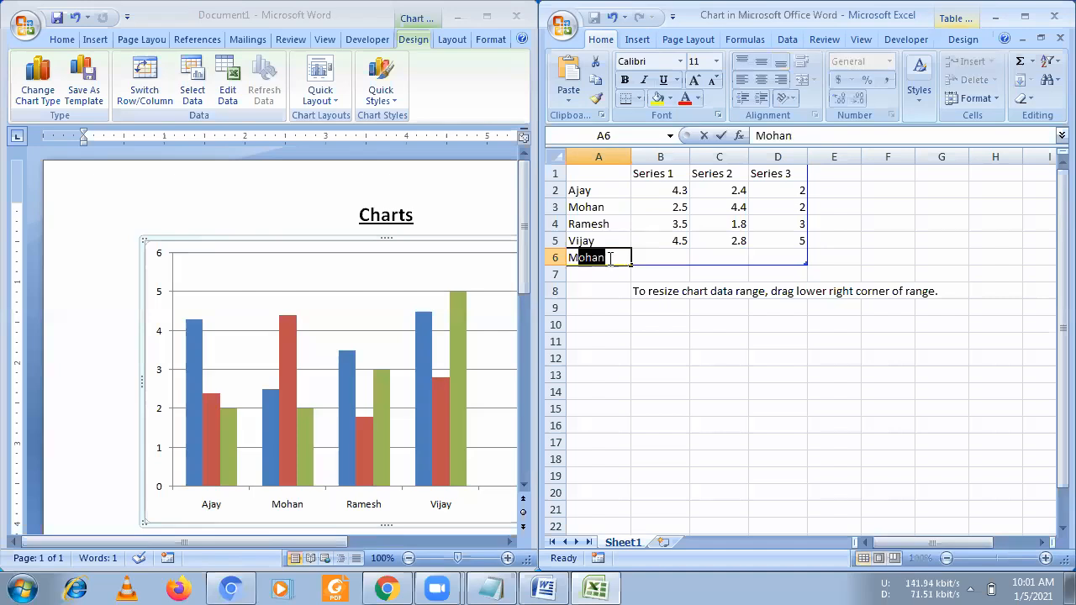
key(Tab)
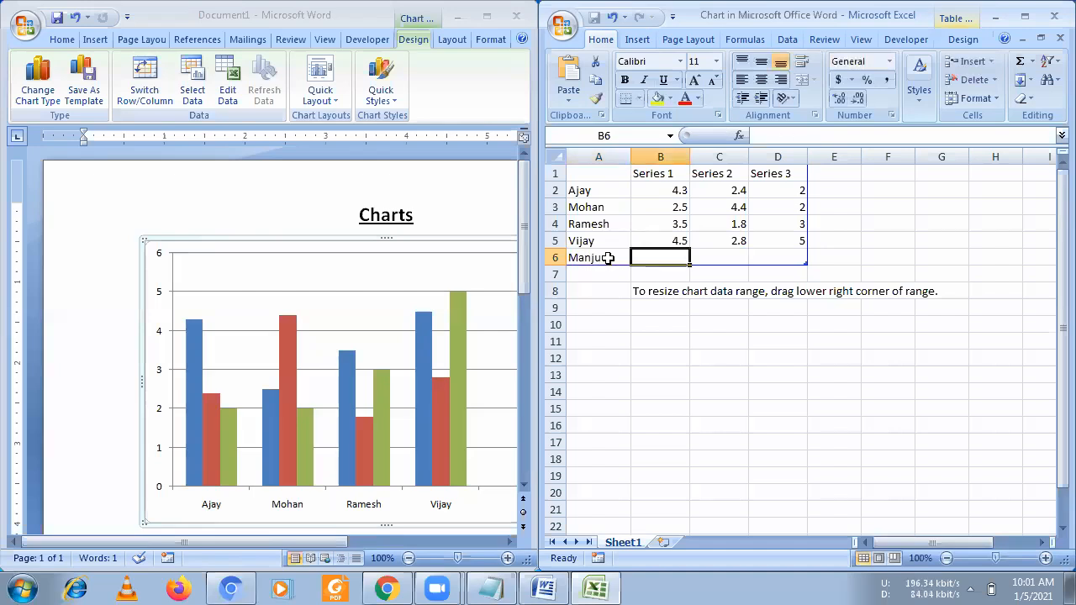
Step: Replace the series headers in B1:D1 with Office, Prog in C and Computer Funda, and widen columns C and D to fit them
click(677, 173)
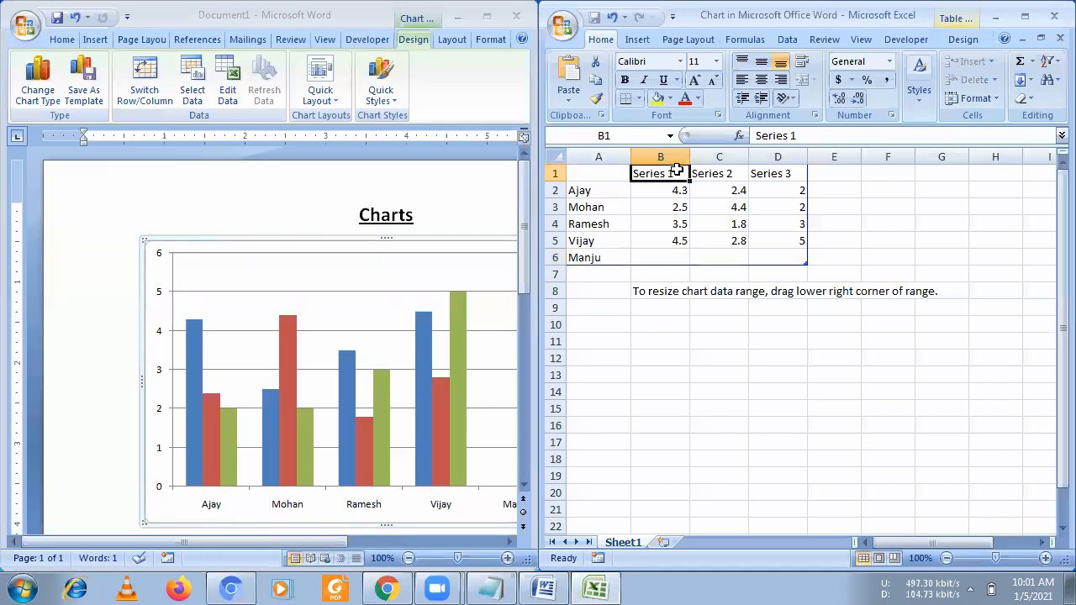
text(Office)
key(Tab)
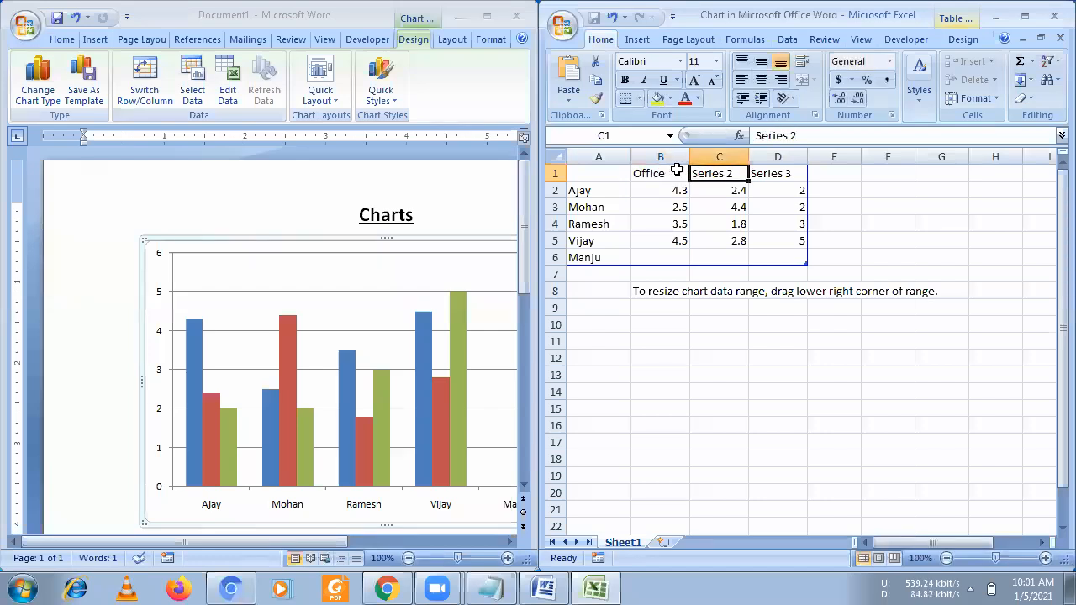
text(Prog in C)
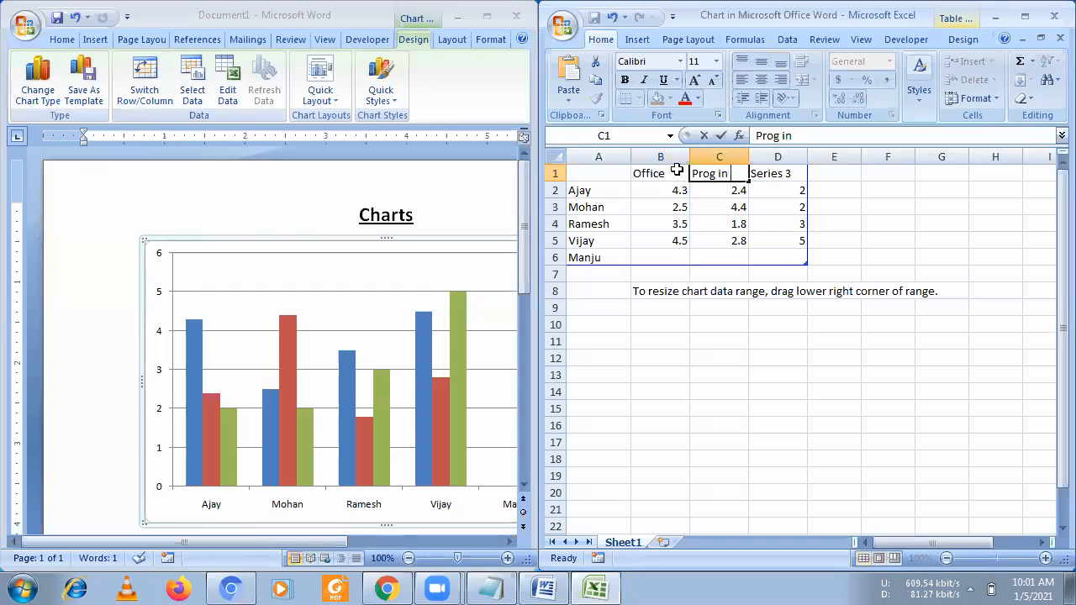
key(Tab)
text(Co)
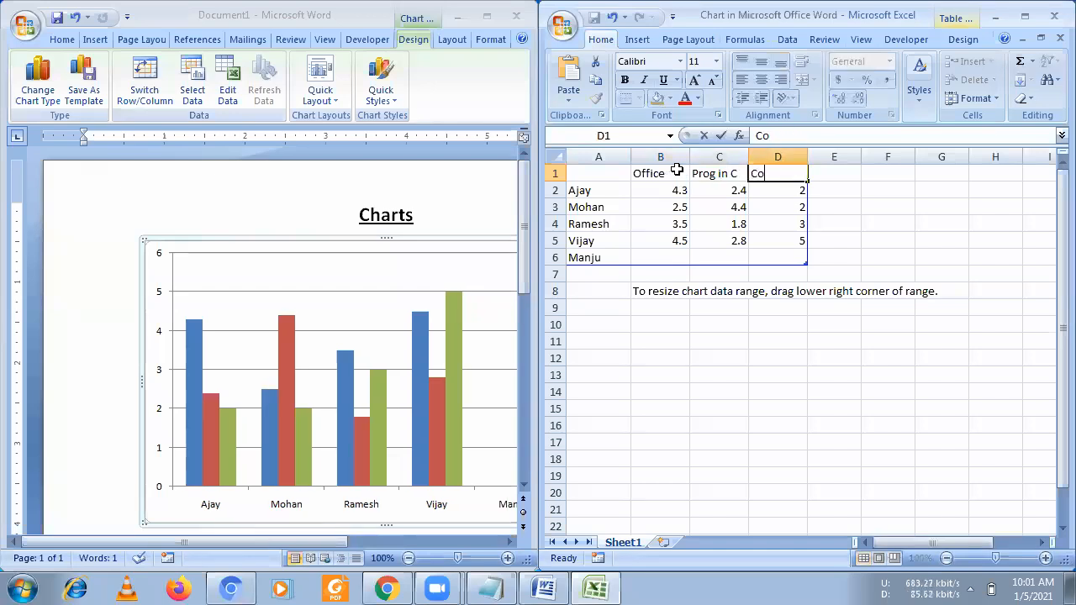
text(mputer Fund)
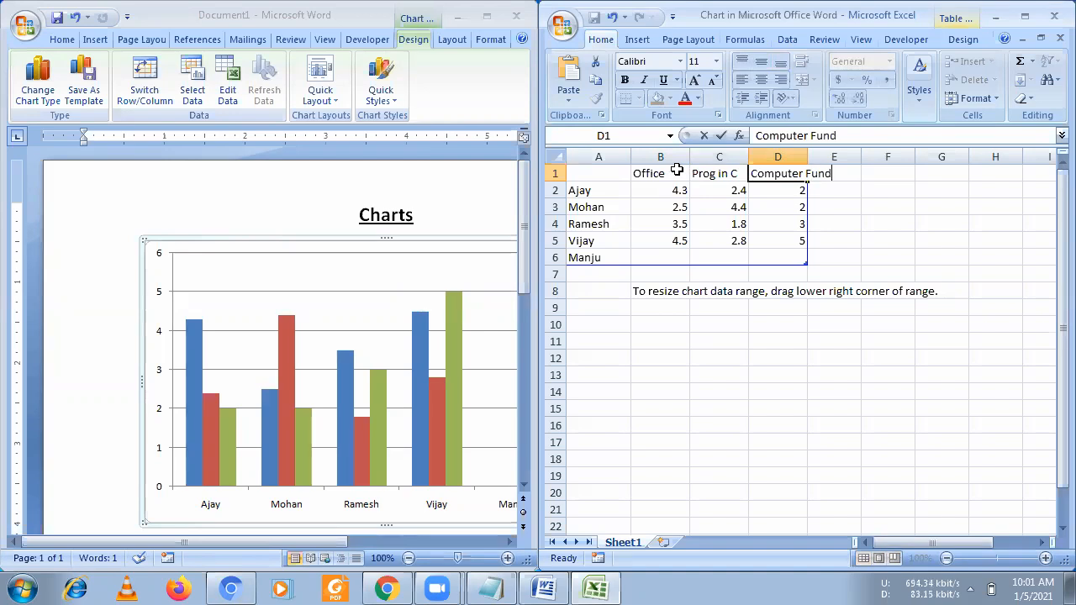
text(a)
click(677, 185)
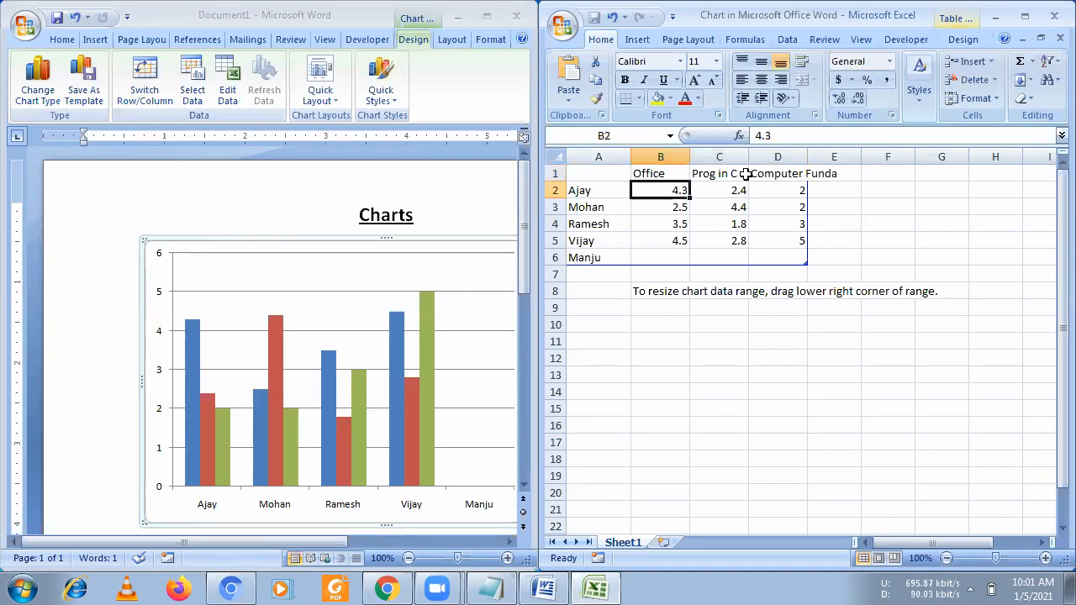
drag(754, 160, 888, 165)
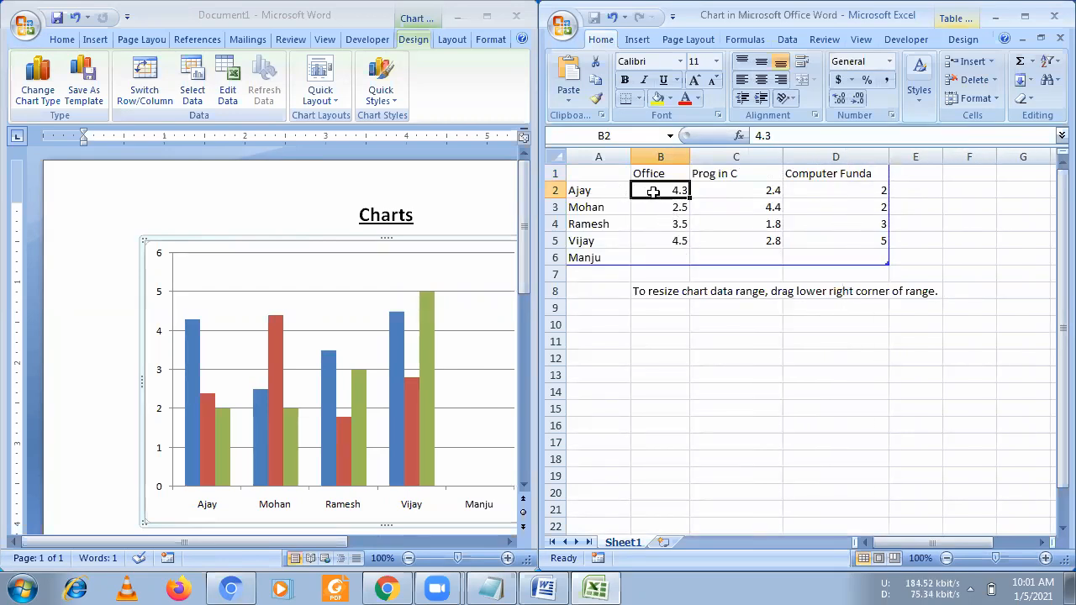
Step: Set the first person's marks in row 2 to 10 for Office, 25 for Prog in C and 30 for Computer Funda
text(10)
key(Tab)
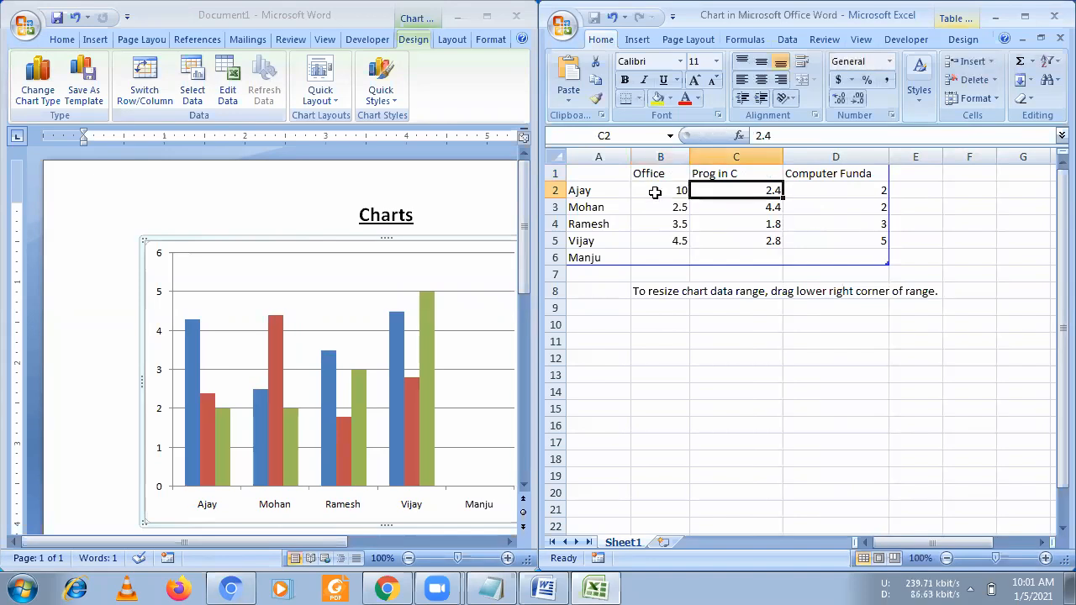
text(10)
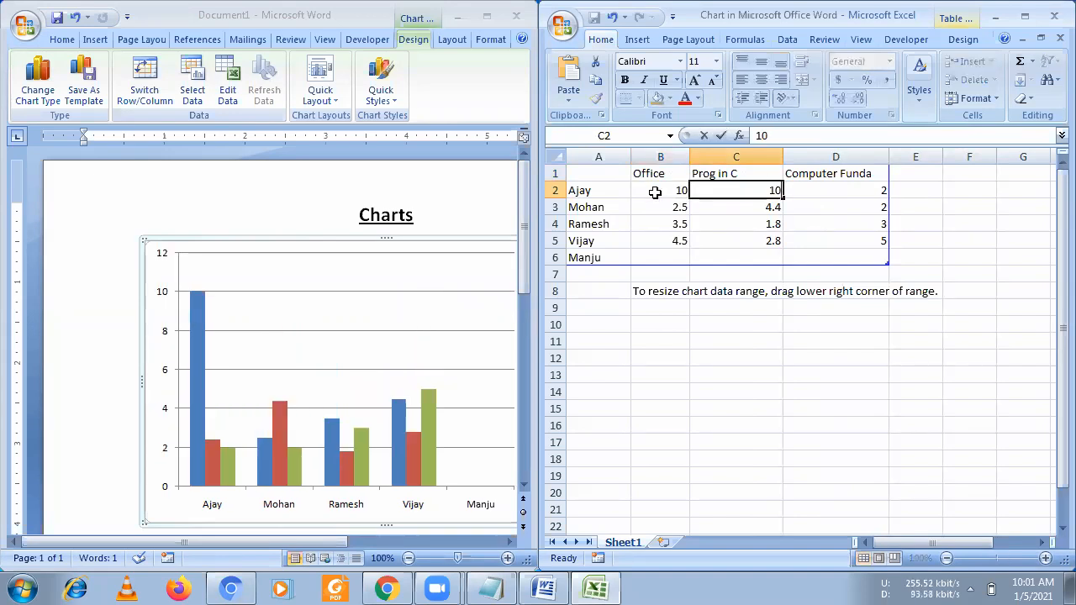
click(807, 192)
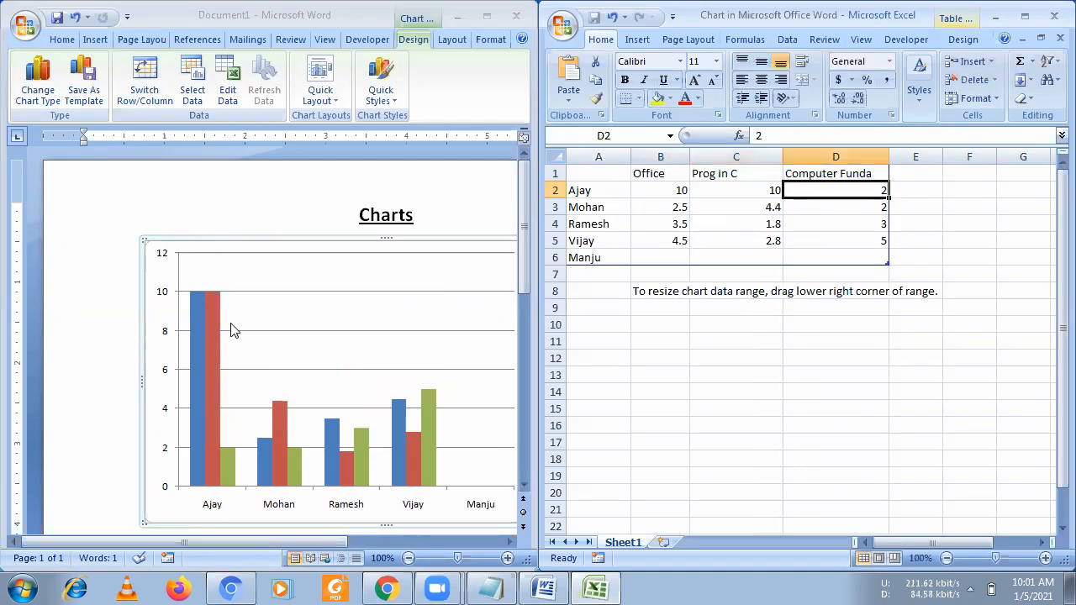
click(678, 190)
click(752, 193)
text(2)
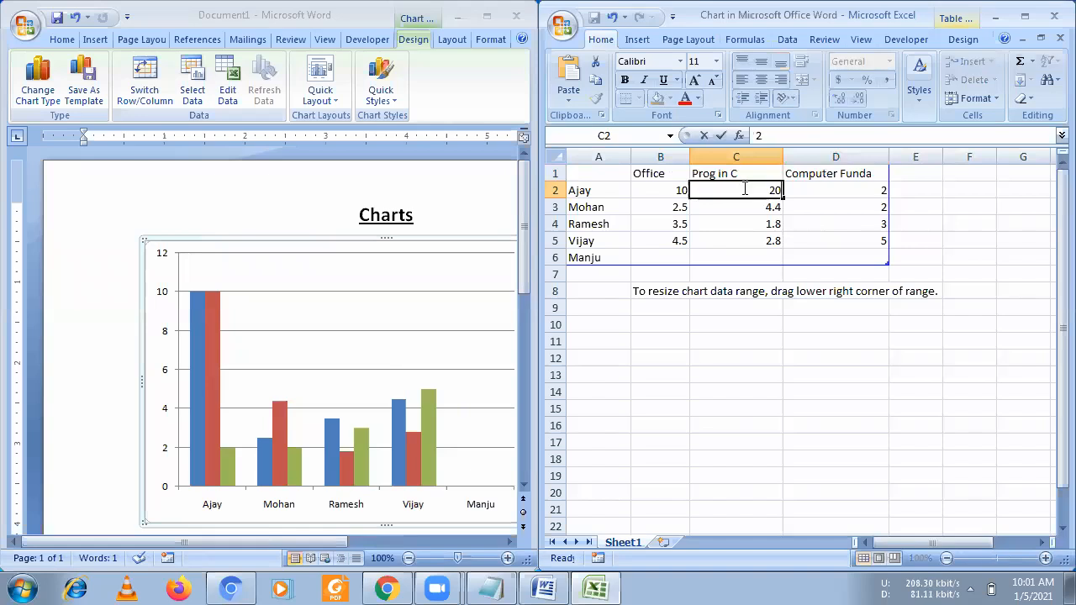
key(BackSpace)
text(5)
key(Tab)
text(30)
key(Return)
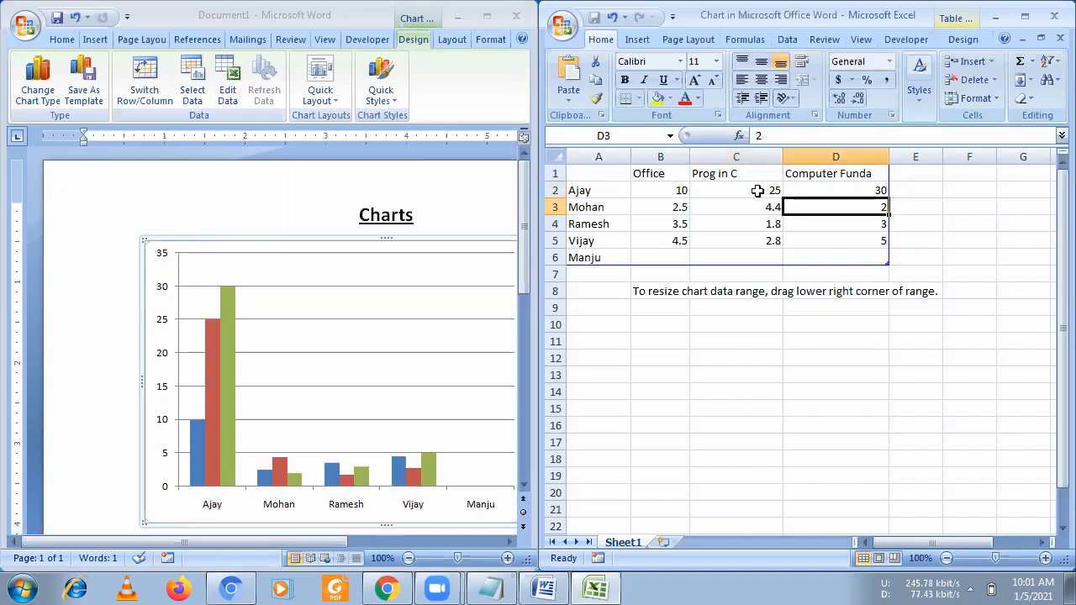
Step: Examine how the row labels and subject headers relate to the values in the chart data table
click(589, 191)
mouse_move(589, 192)
mouse_down()
mouse_move(771, 200)
mouse_move(869, 187)
mouse_move(833, 187)
mouse_up()
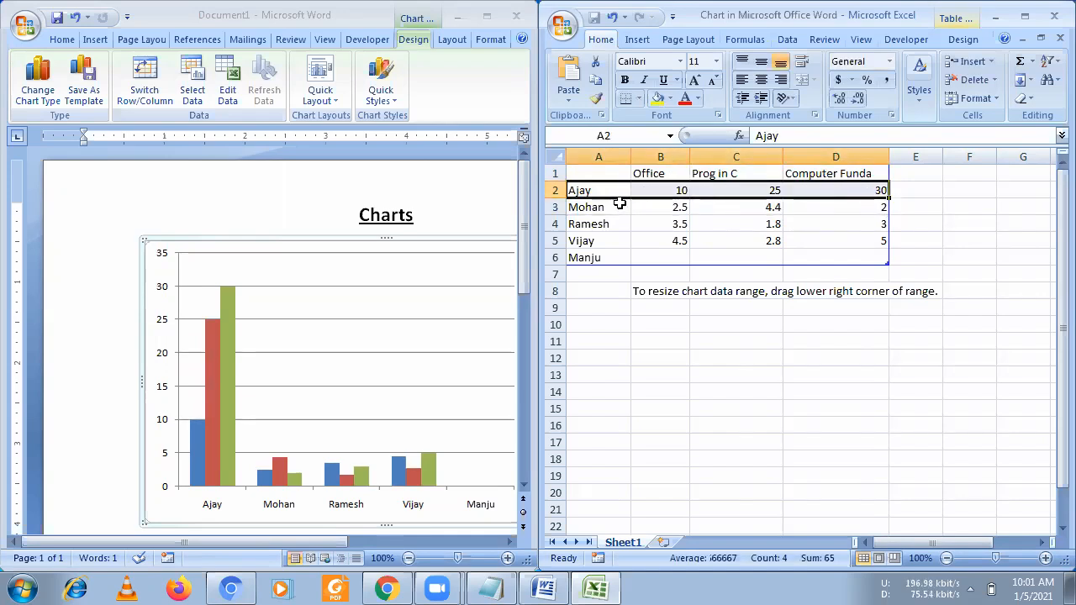
click(727, 361)
mouse_move(621, 175)
mouse_down()
mouse_move(821, 206)
mouse_move(838, 257)
mouse_move(822, 268)
mouse_up()
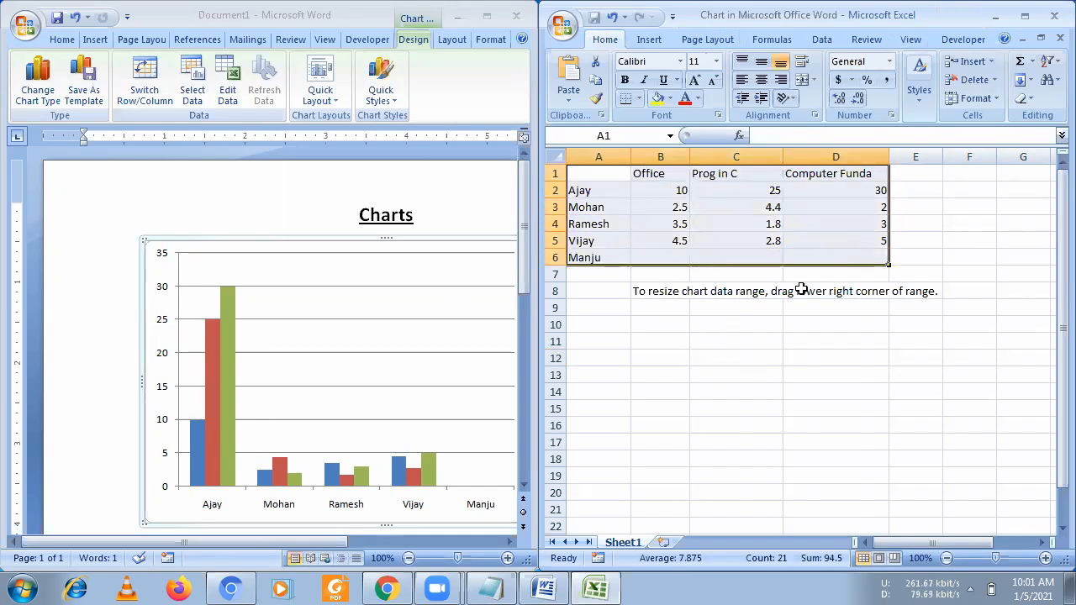
click(758, 340)
click(593, 194)
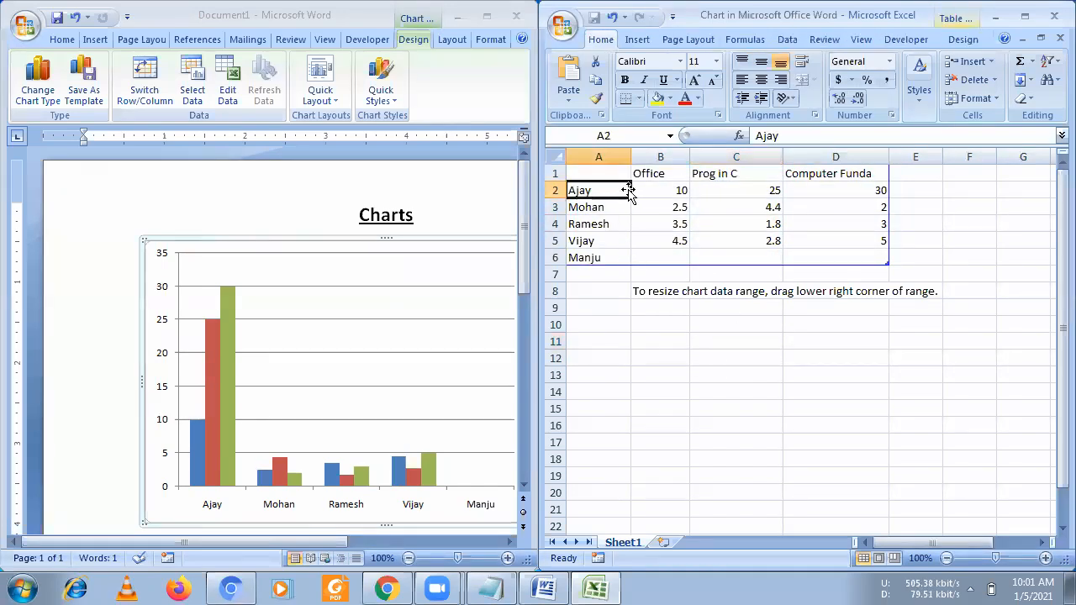
click(661, 174)
click(665, 188)
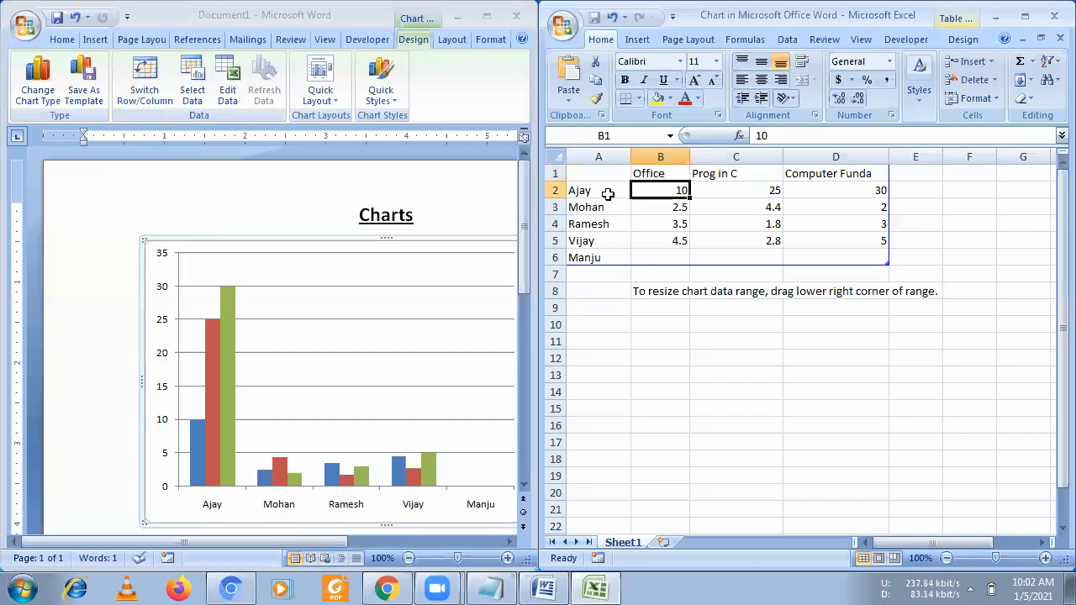
click(607, 191)
click(714, 174)
click(720, 191)
Step: Center the contents of B1:D6 and apply all borders to the data table A1:D6
drag(658, 173, 843, 261)
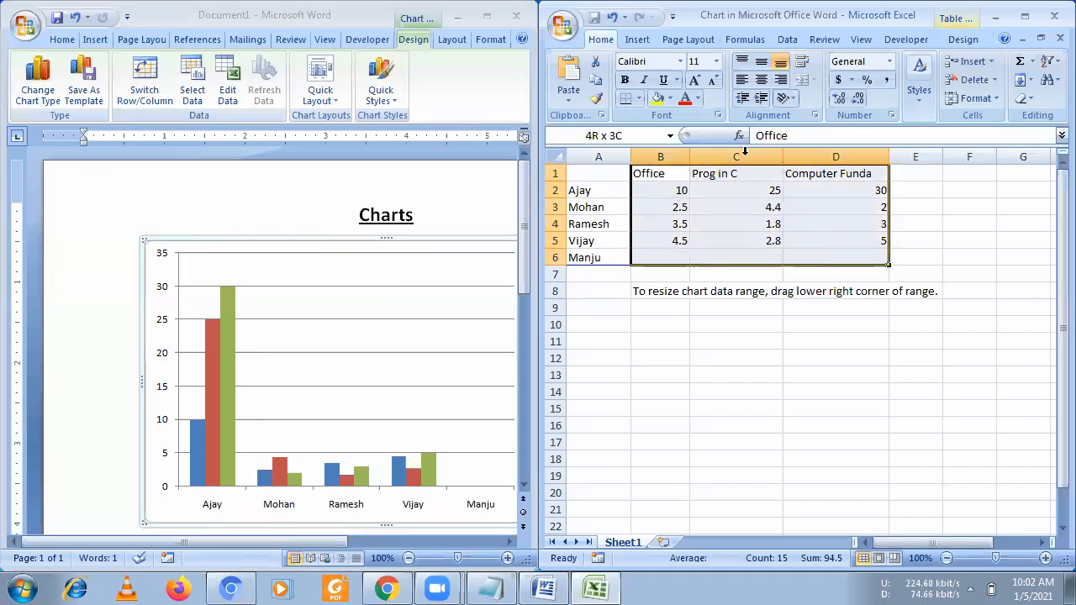
click(761, 80)
click(694, 339)
drag(603, 174, 843, 259)
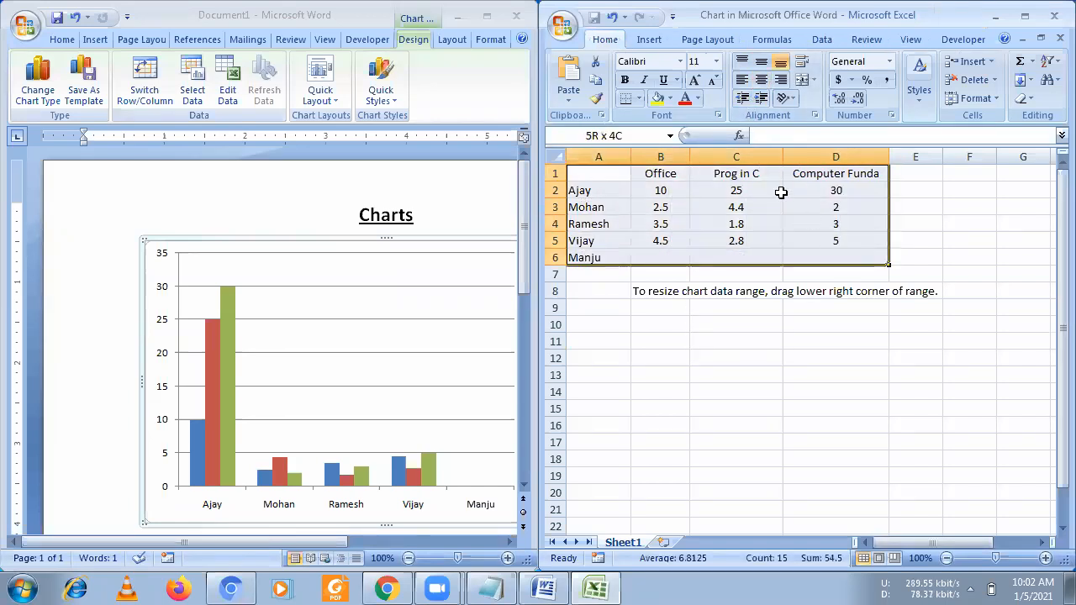
click(638, 99)
click(652, 231)
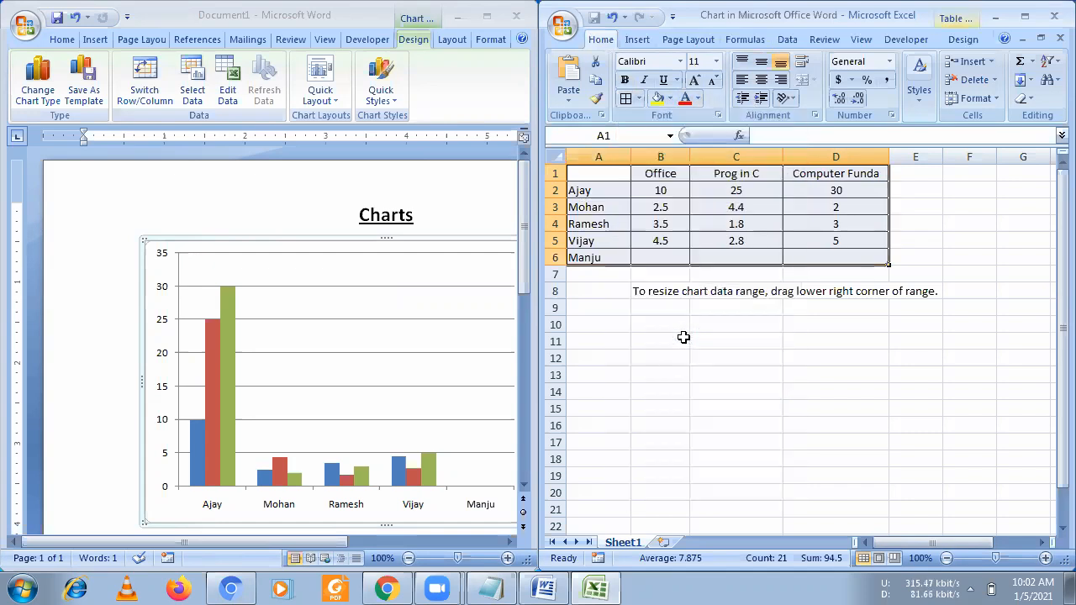
click(683, 337)
Step: Set the second person's marks in row 3 to 50 for Office, 15 for Prog in C and 35 for Computer Funda
drag(619, 190, 835, 192)
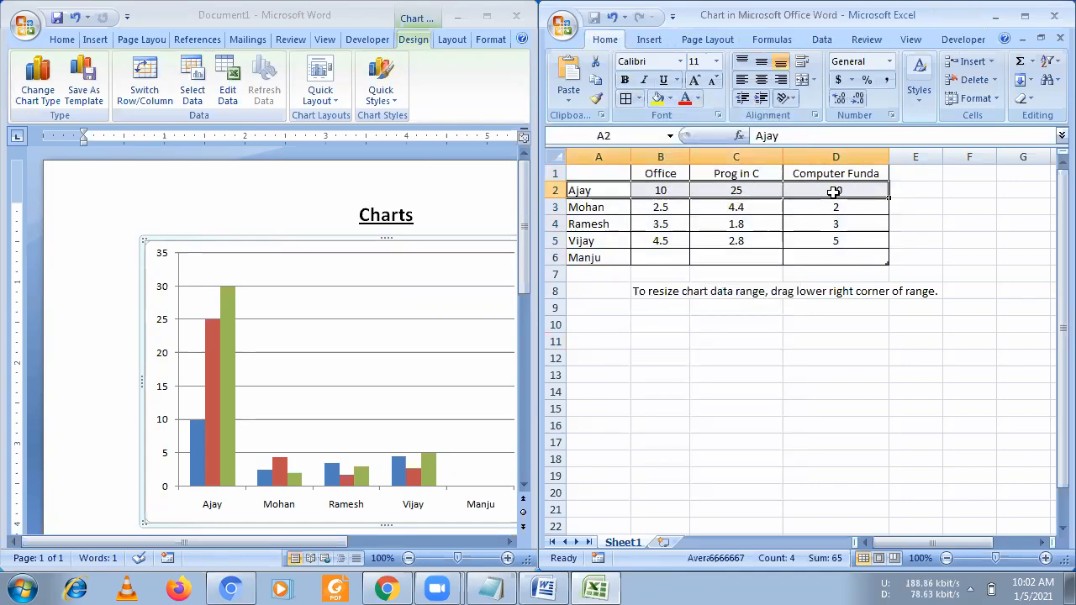
click(640, 210)
text(50)
key(Tab)
text(15)
key(Tab)
text(35)
key(Return)
Step: Enter the Computer Funda marks 45, 49 and 80 in D4:D6
text(45)
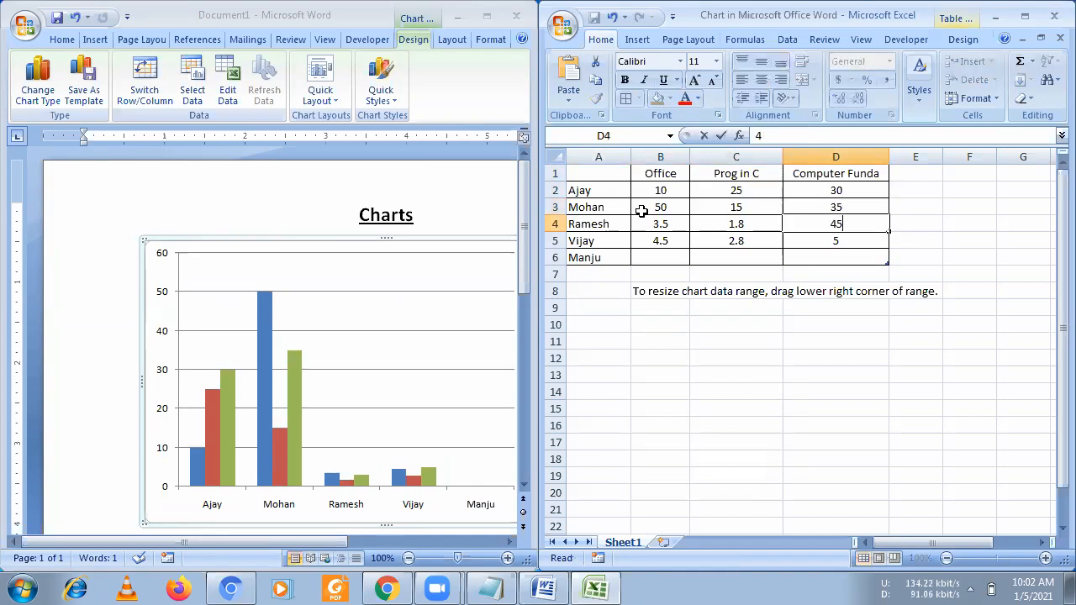
key(Tab)
text(25)
key(BackSpace)
key(Return)
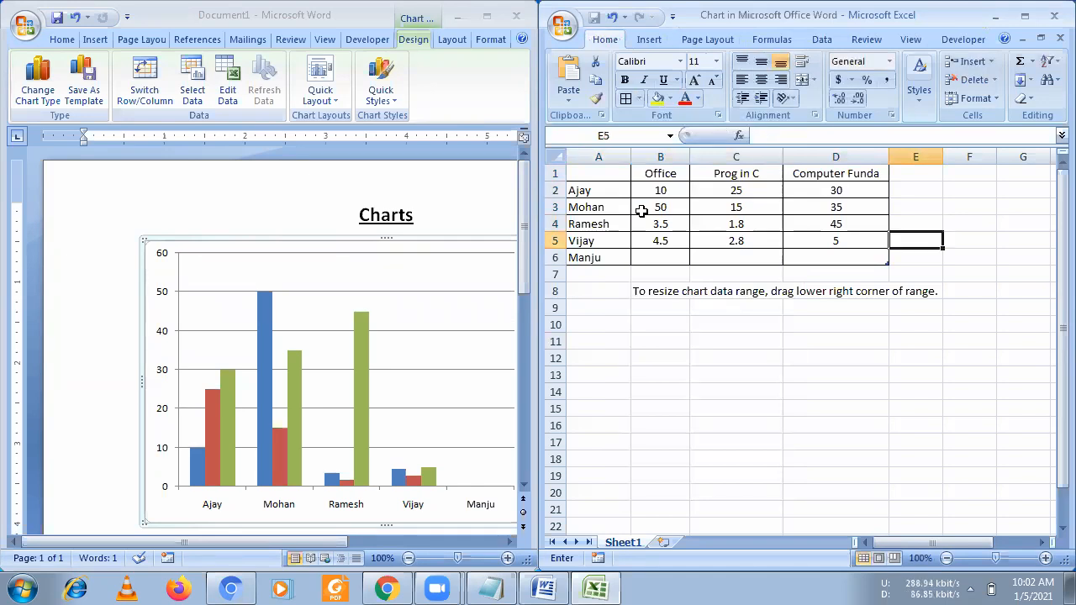
click(816, 236)
text(45)
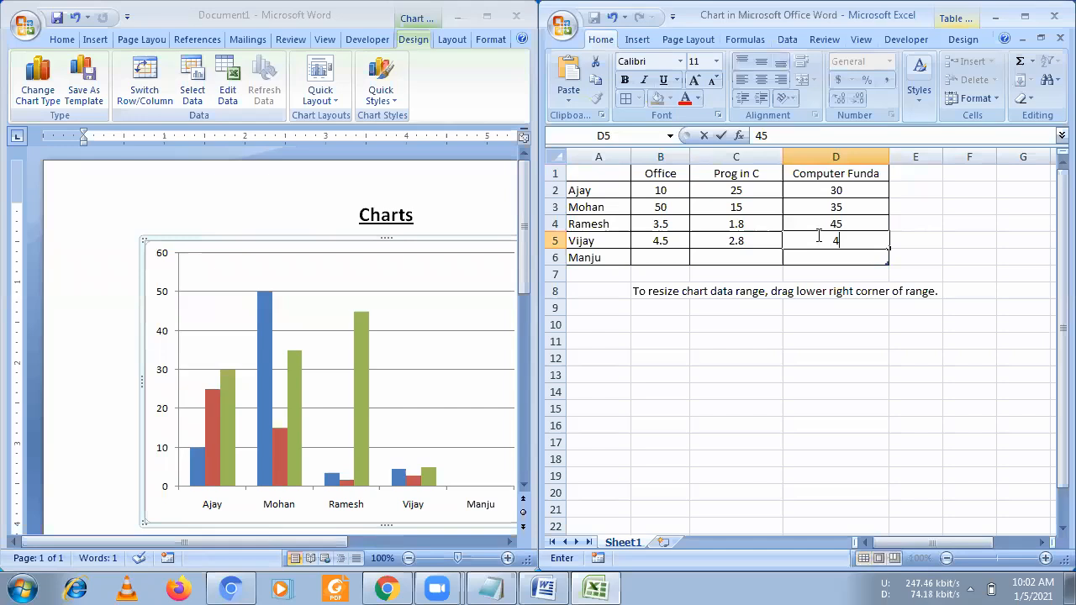
key(Return)
text(80)
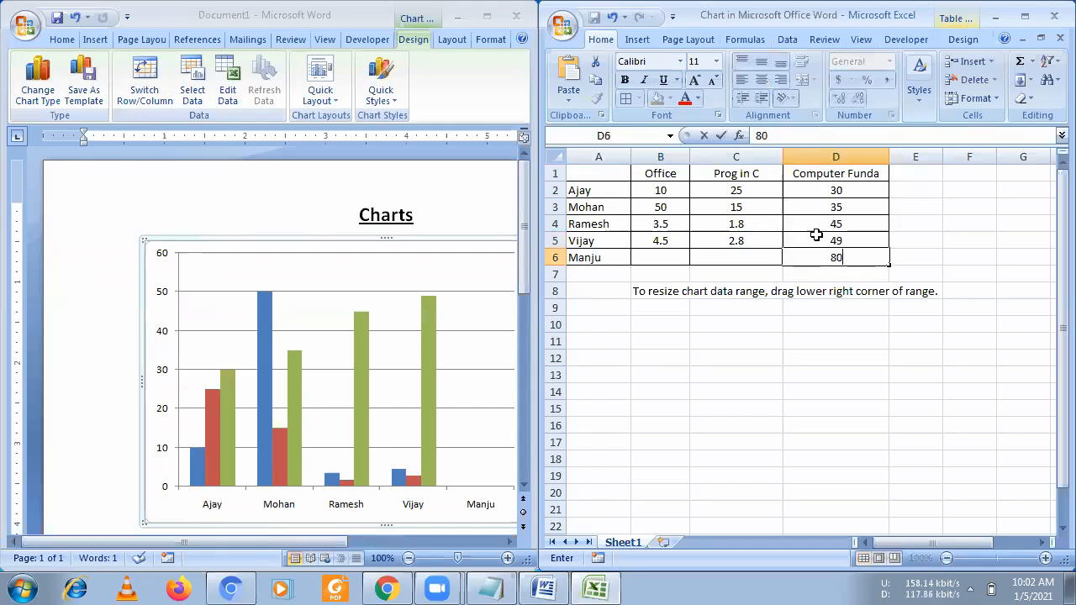
Step: Enter the fifth person's marks in row 6 as 90 for Office and 88 for Prog in C
click(678, 257)
text(90)
key(Tab)
text(88)
key(Return)
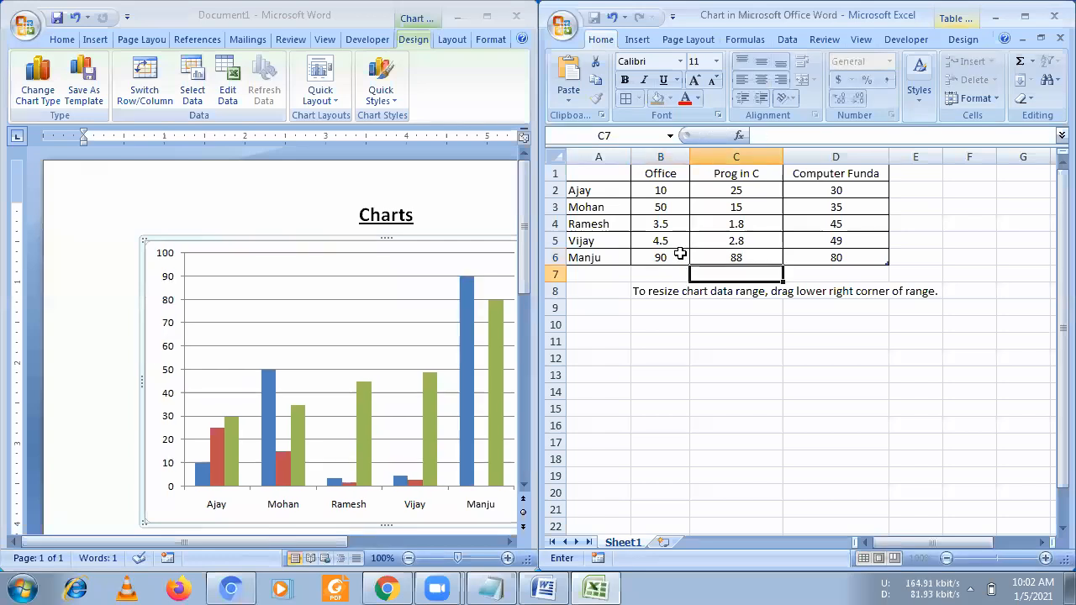
Step: Set the Prog in C marks in C3:C5 to 25, 25 and 24
click(732, 221)
click(733, 207)
text(12)
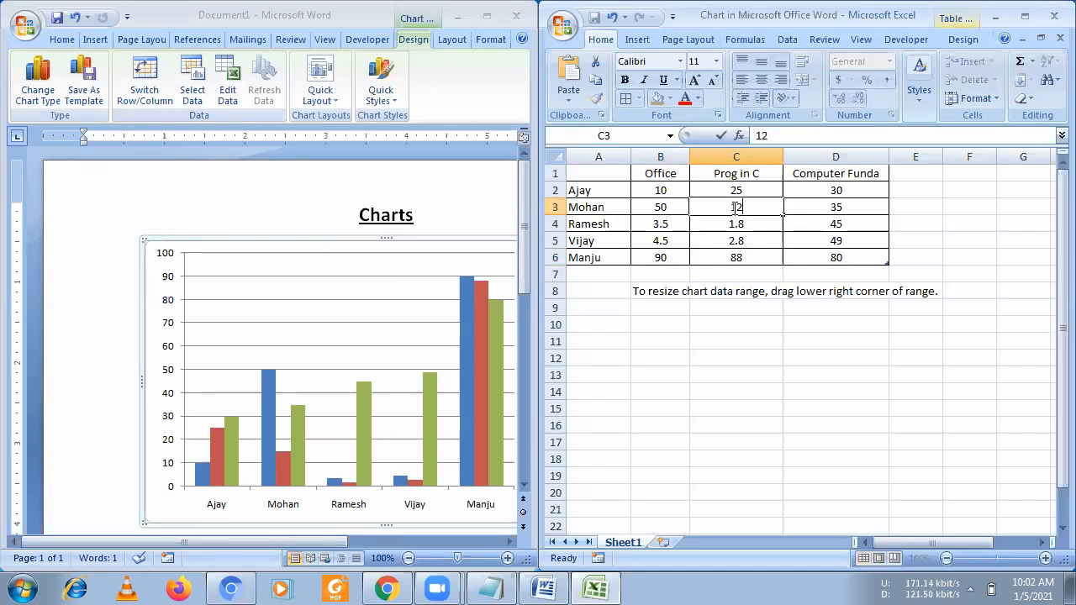
text(5)
key(Return)
text(25)
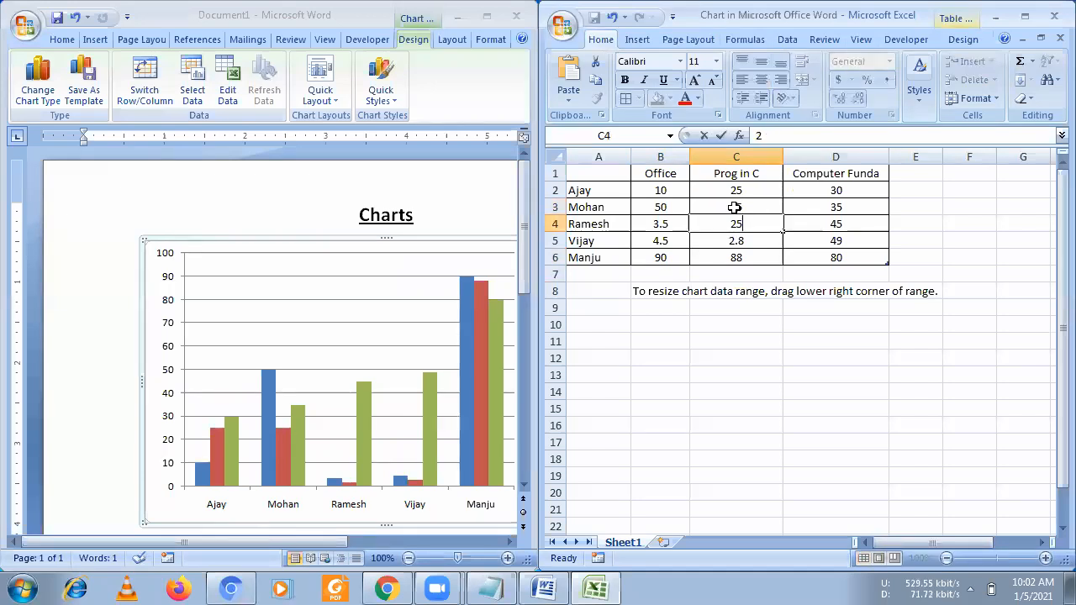
key(Return)
text(24)
key(Return)
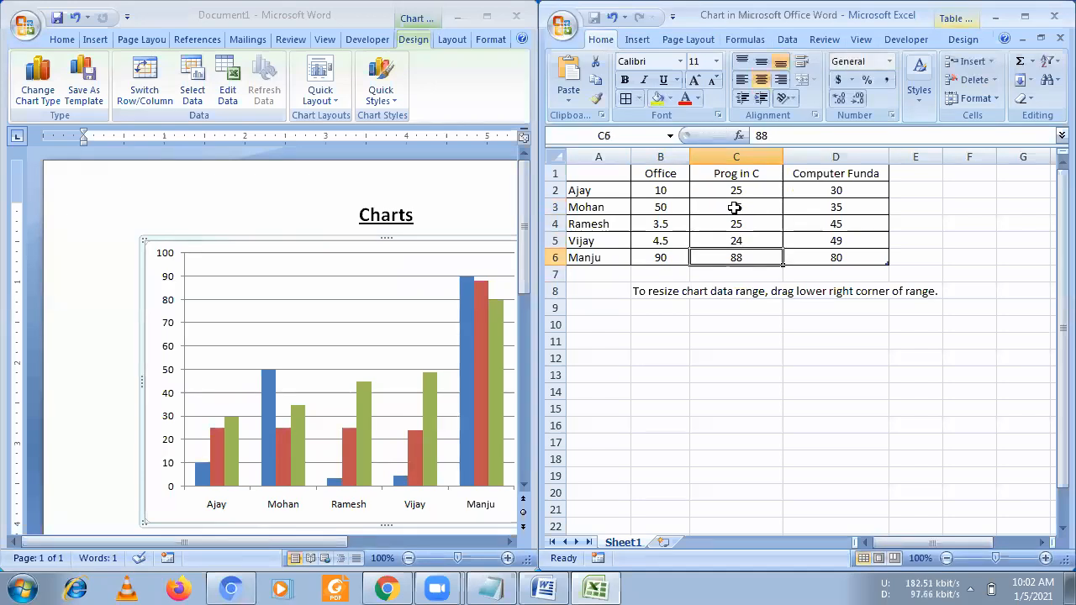
Step: Set the Office marks in B4 and B5 to 65 and 55
click(678, 222)
text(65)
key(Return)
text(55)
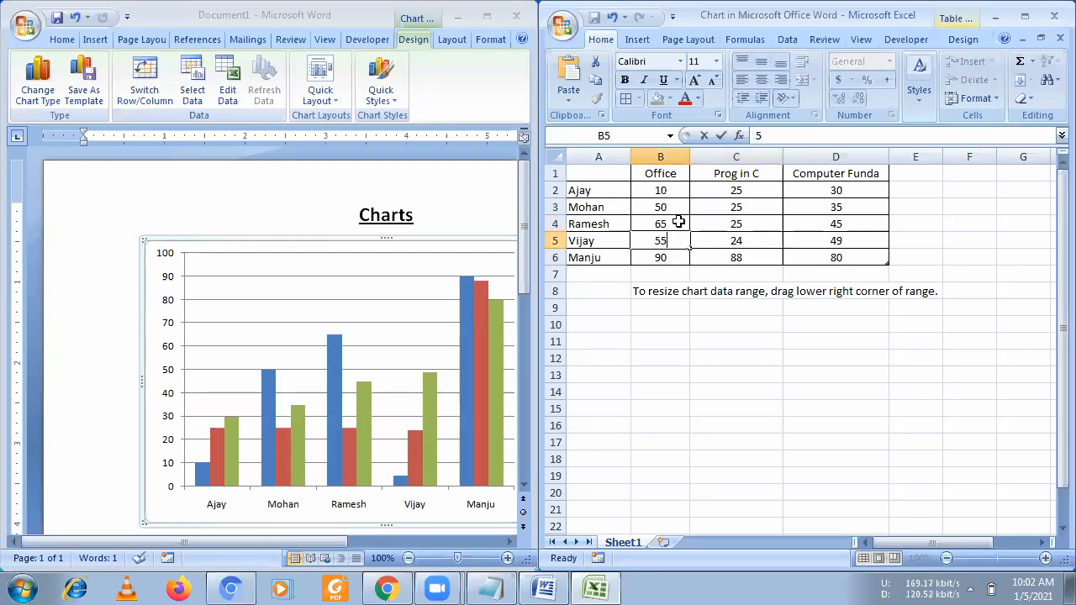
key(Return)
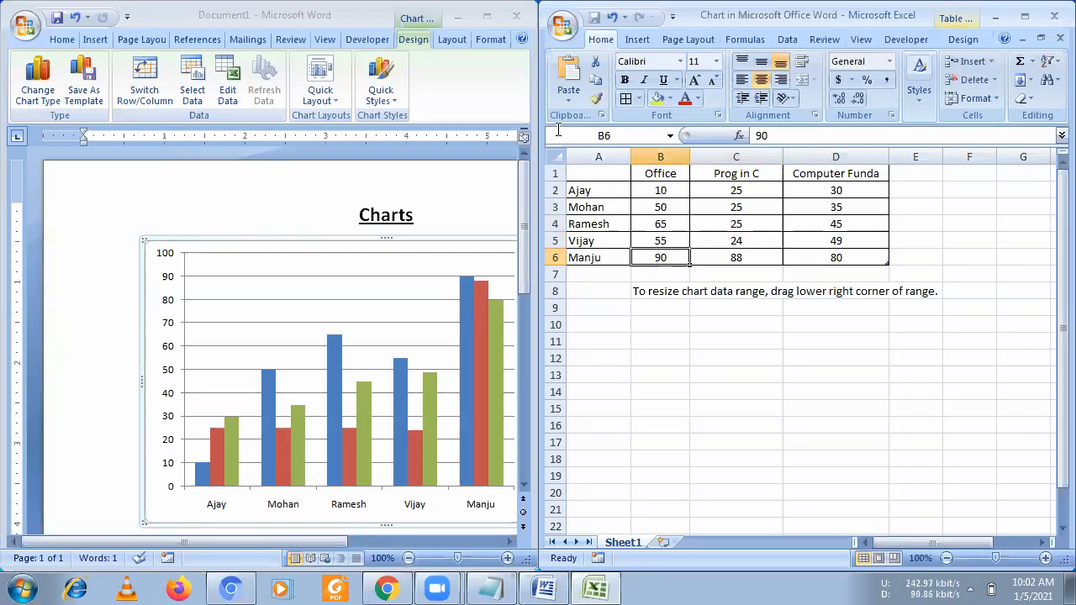
Step: Narrow the data sheet window and widen the document window to show the whole chart with its legend
drag(538, 132, 646, 135)
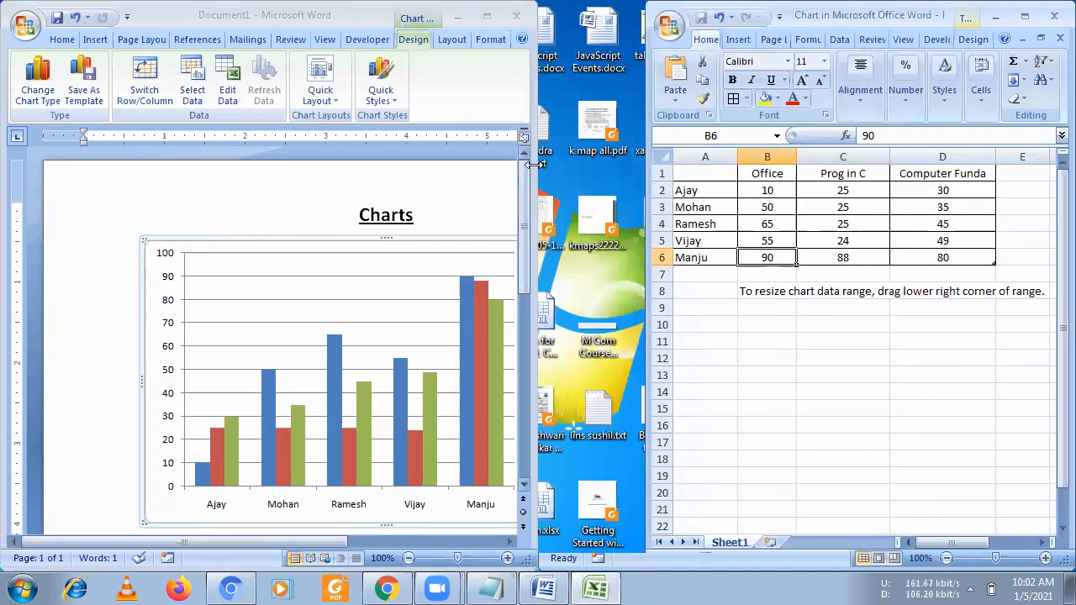
drag(531, 164, 636, 178)
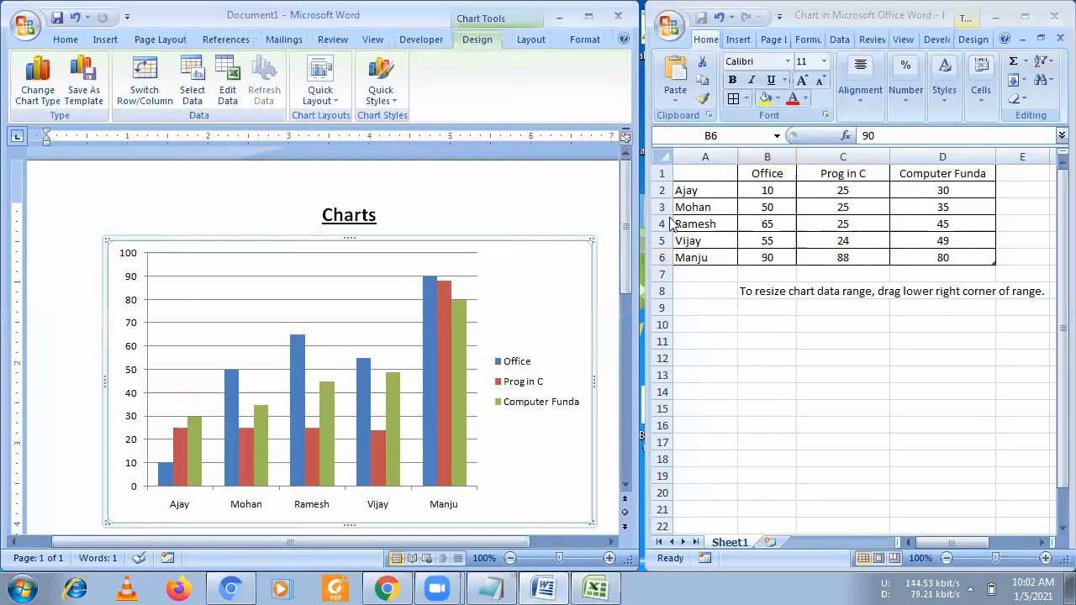
Step: Compare data rows 2 and 3 with their columns in the chart, and close the chart data workbook
click(701, 190)
drag(696, 190, 943, 191)
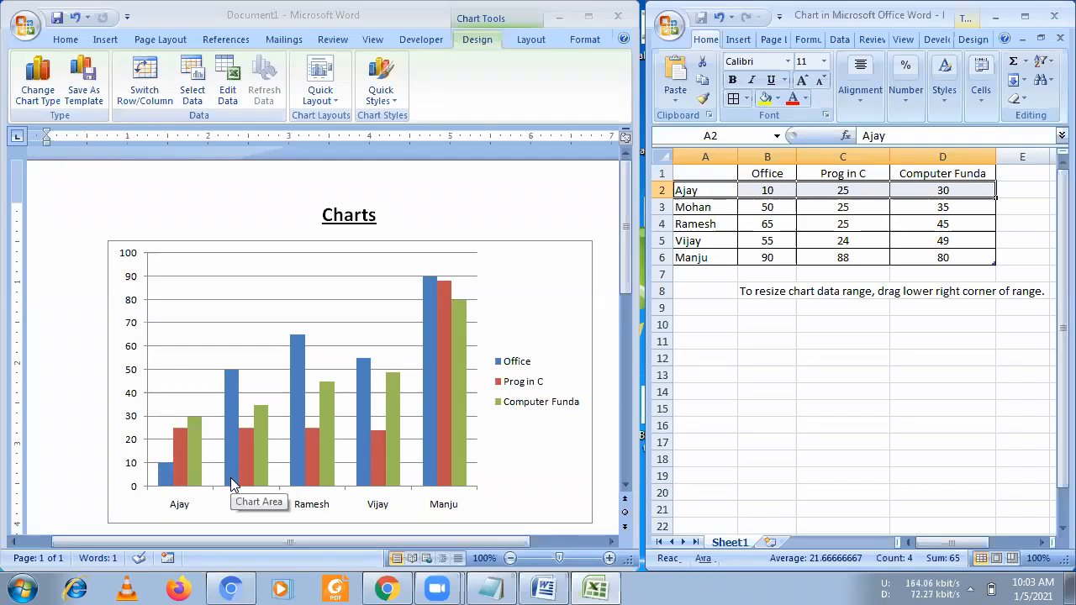
drag(704, 209, 947, 206)
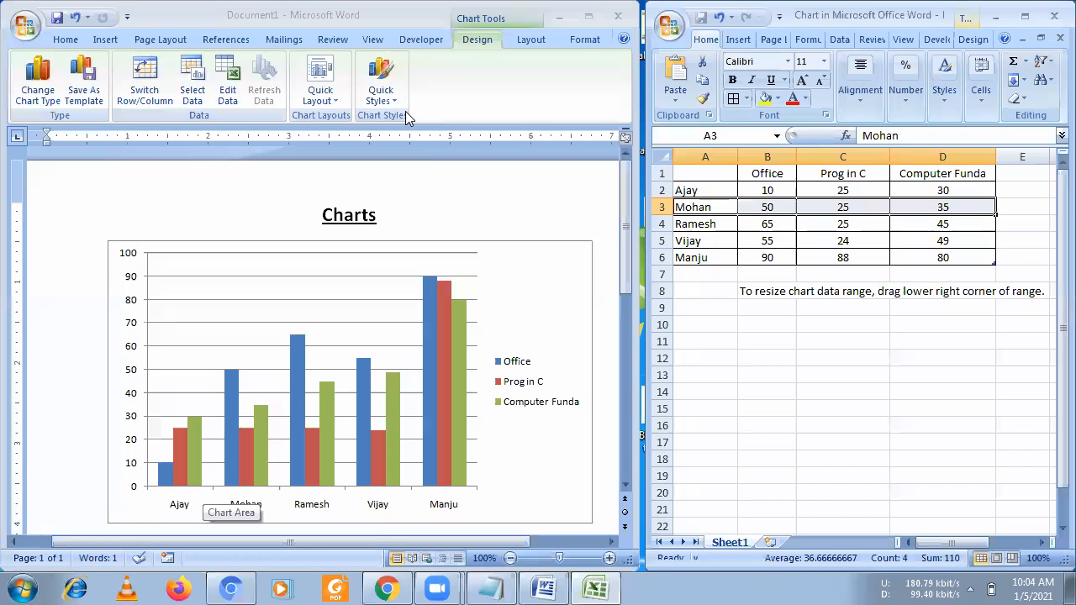
click(1052, 21)
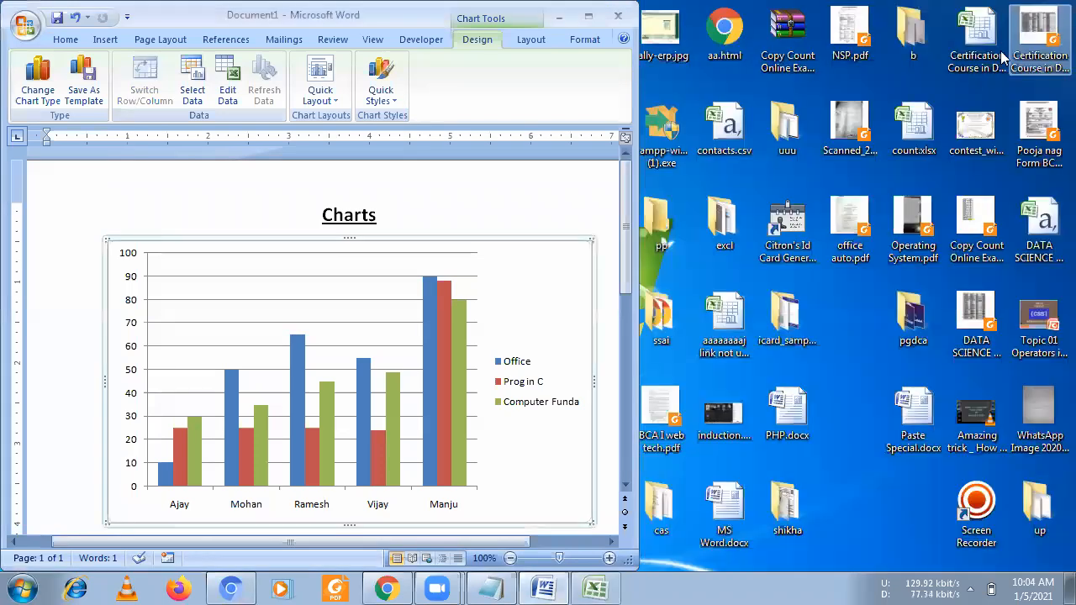
Step: Maximize the document window and leave the chart deselected
click(588, 16)
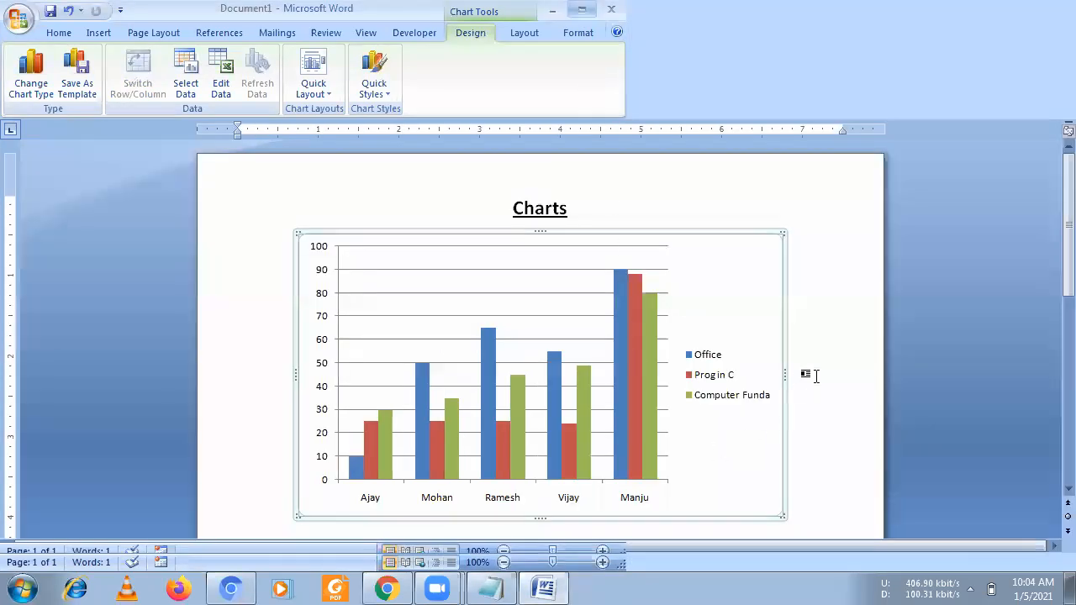
click(835, 344)
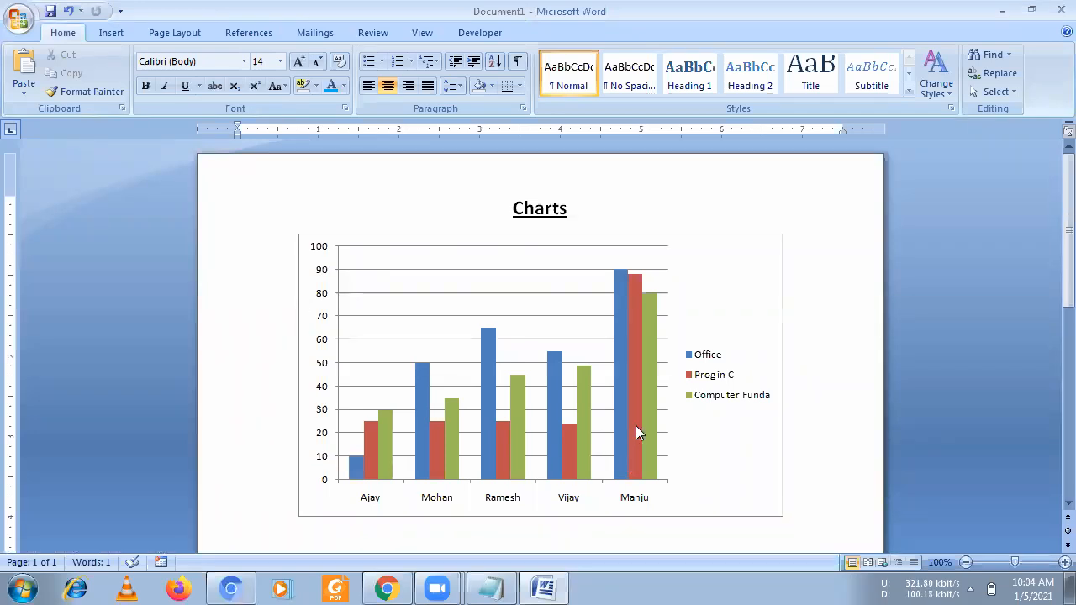
click(690, 258)
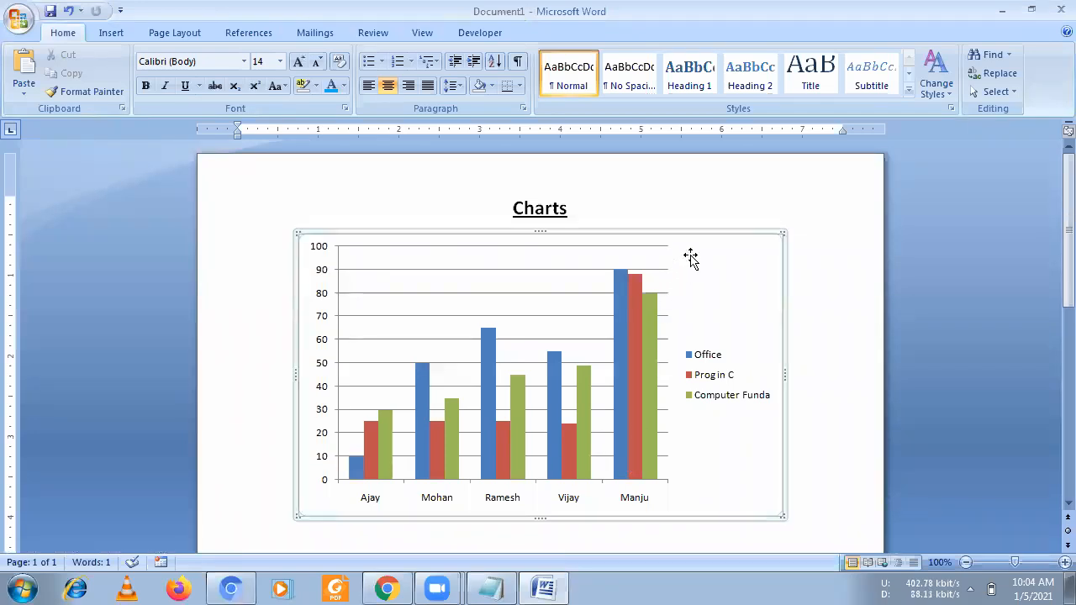
click(841, 338)
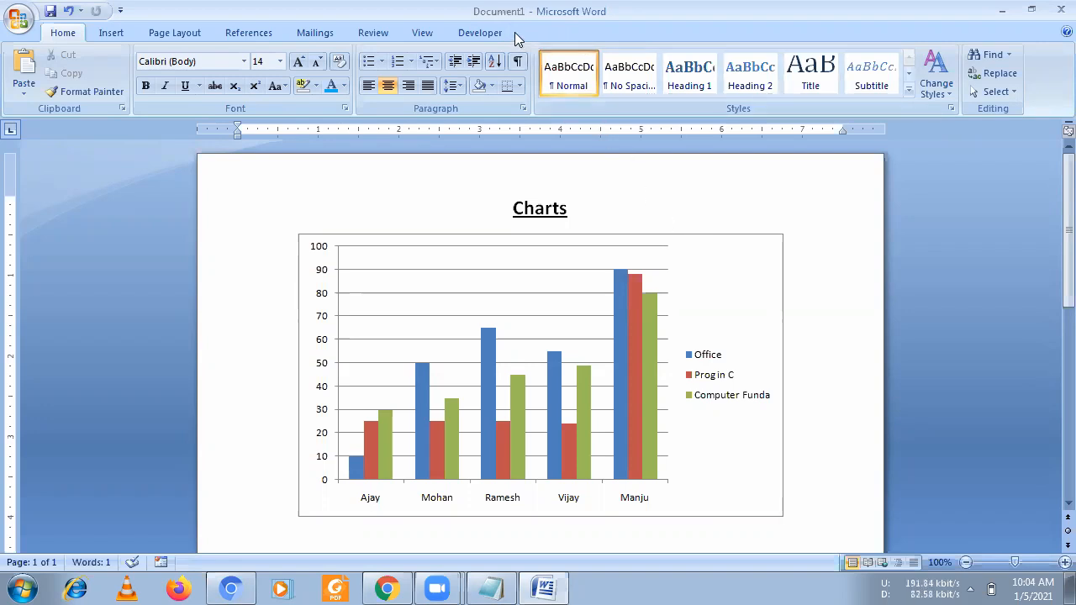
Step: Select the chart and look through its Design, Layout and Format tools, ending on Design
click(689, 268)
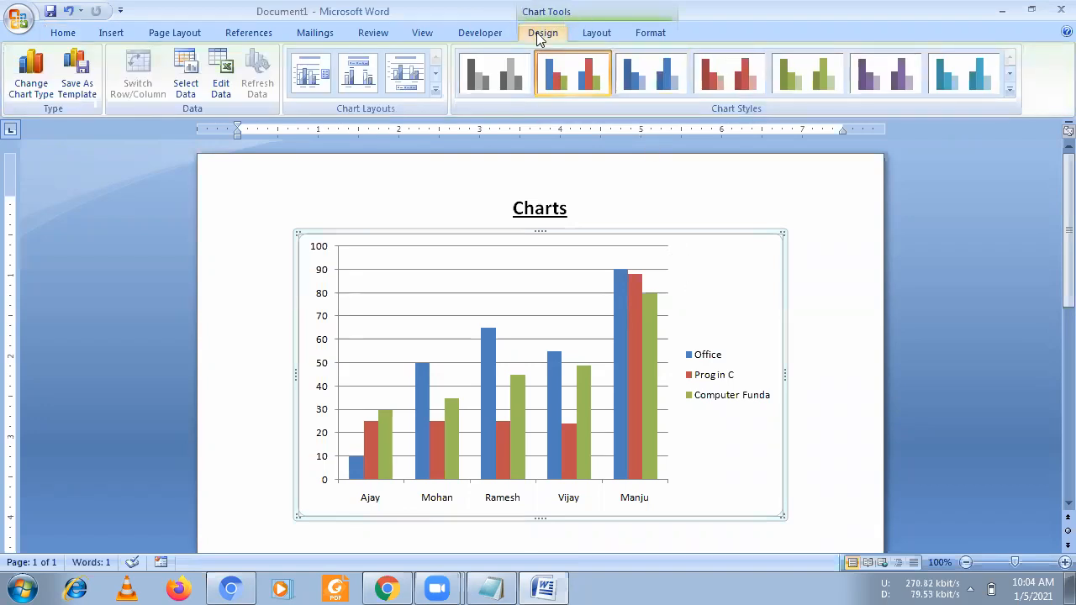
click(593, 36)
click(644, 35)
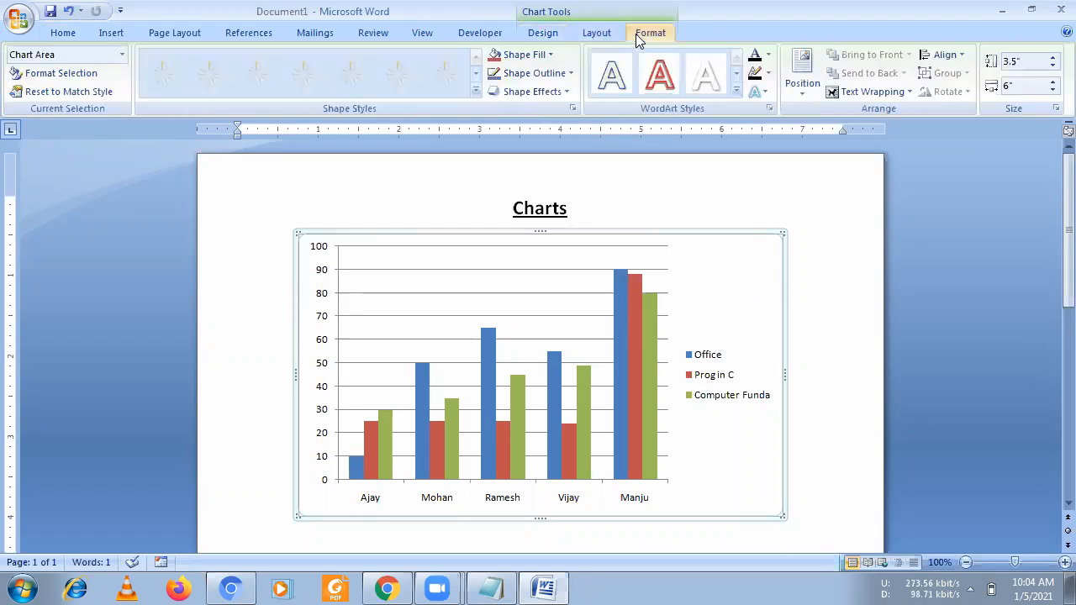
click(551, 35)
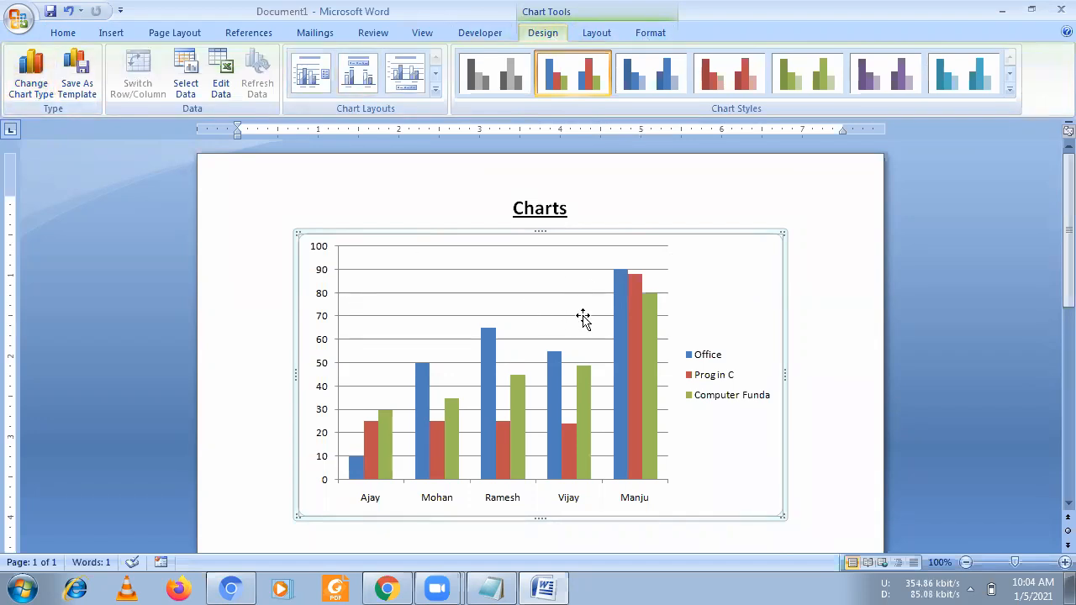
Step: Change the chart type to Line with Markers
click(40, 94)
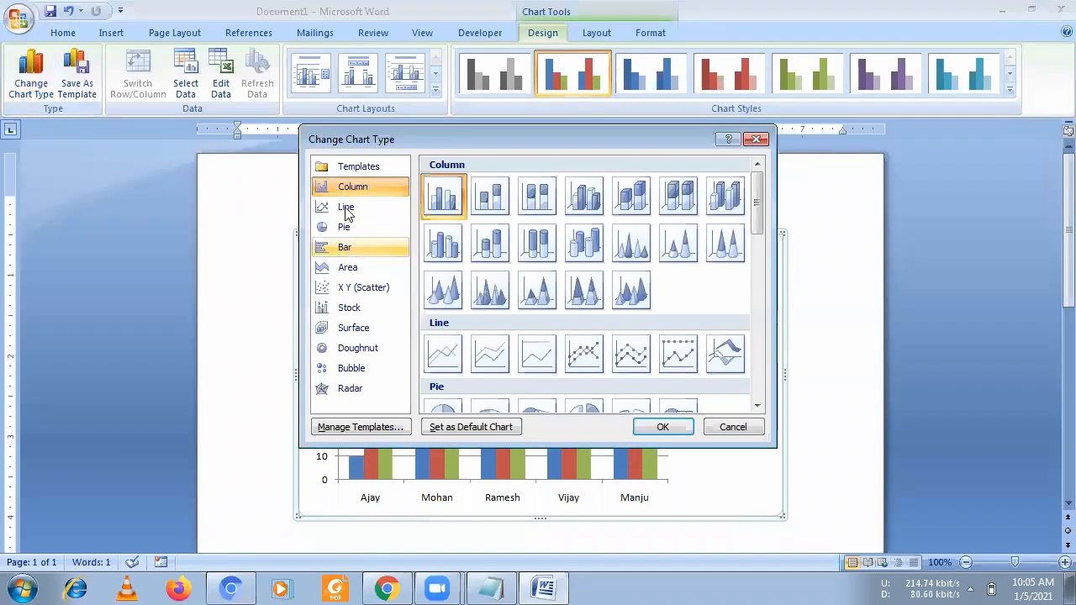
click(583, 353)
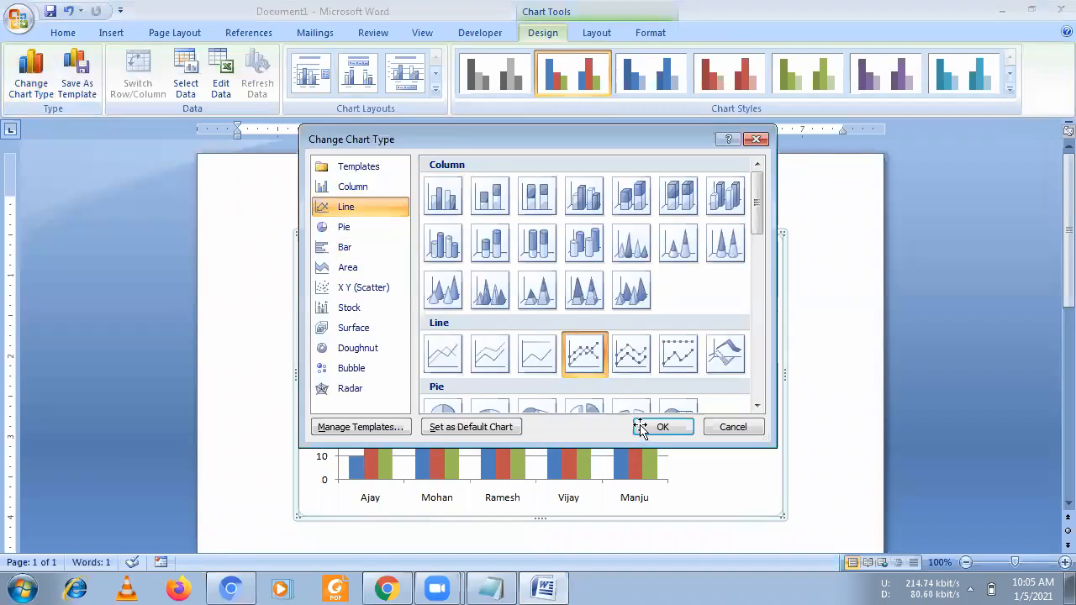
click(641, 429)
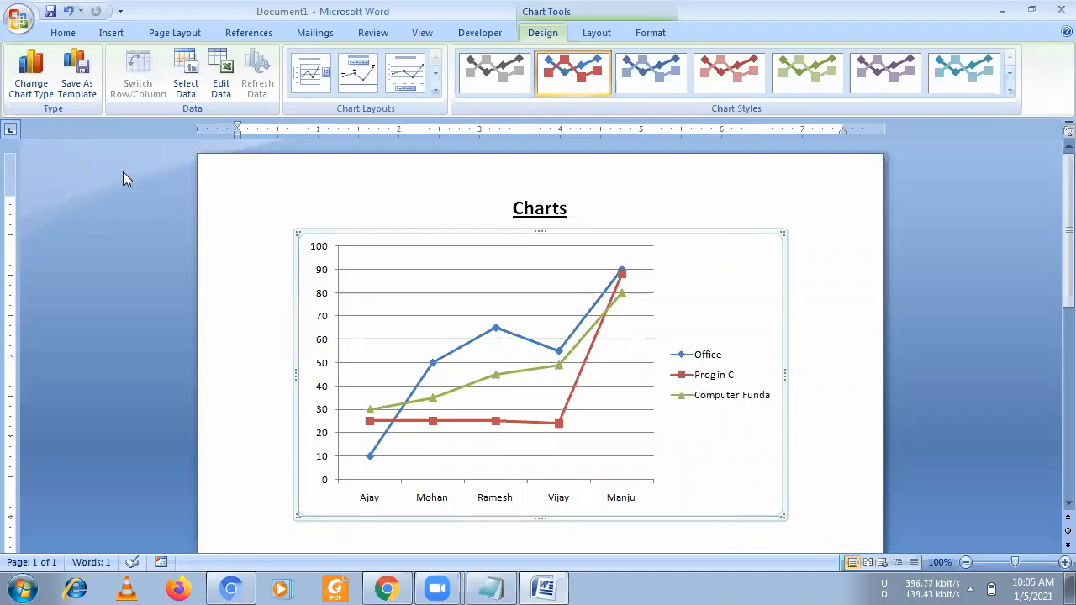
Step: Change the chart type to a basic Pie and check the values behind its slices
click(44, 90)
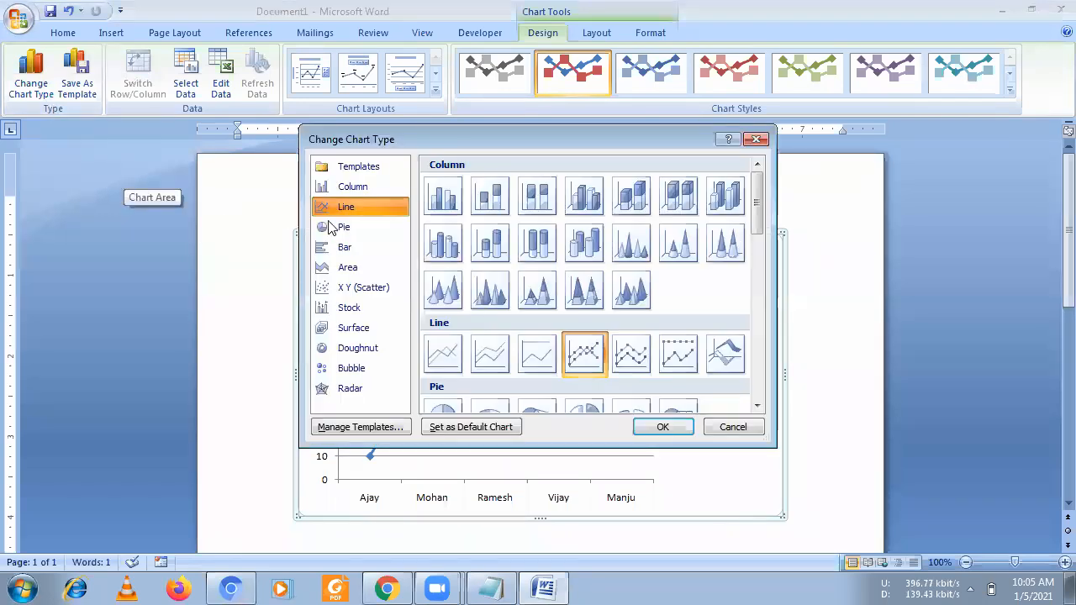
click(345, 229)
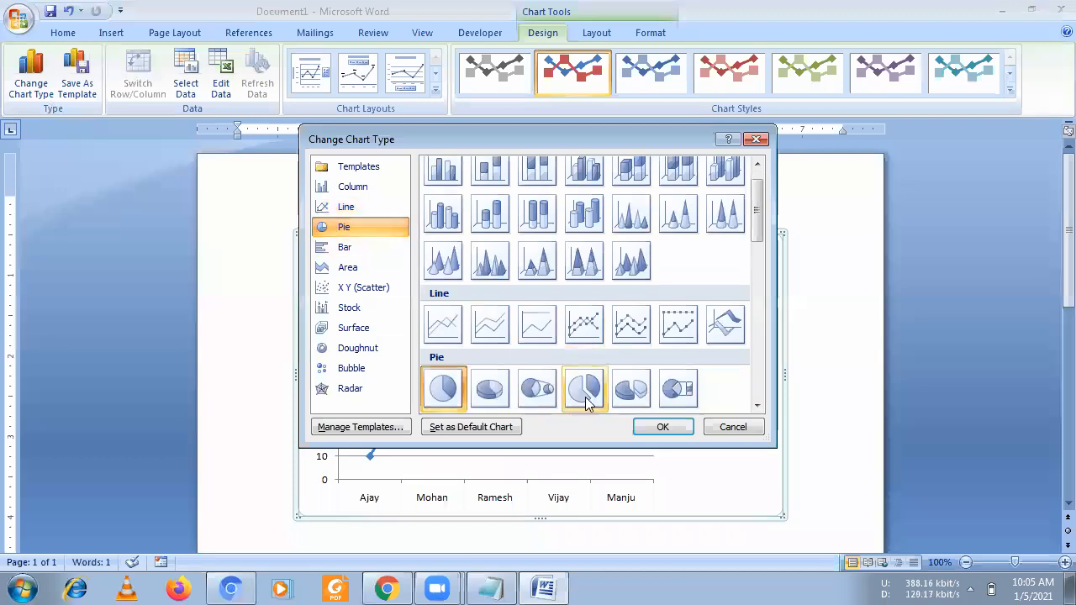
click(656, 428)
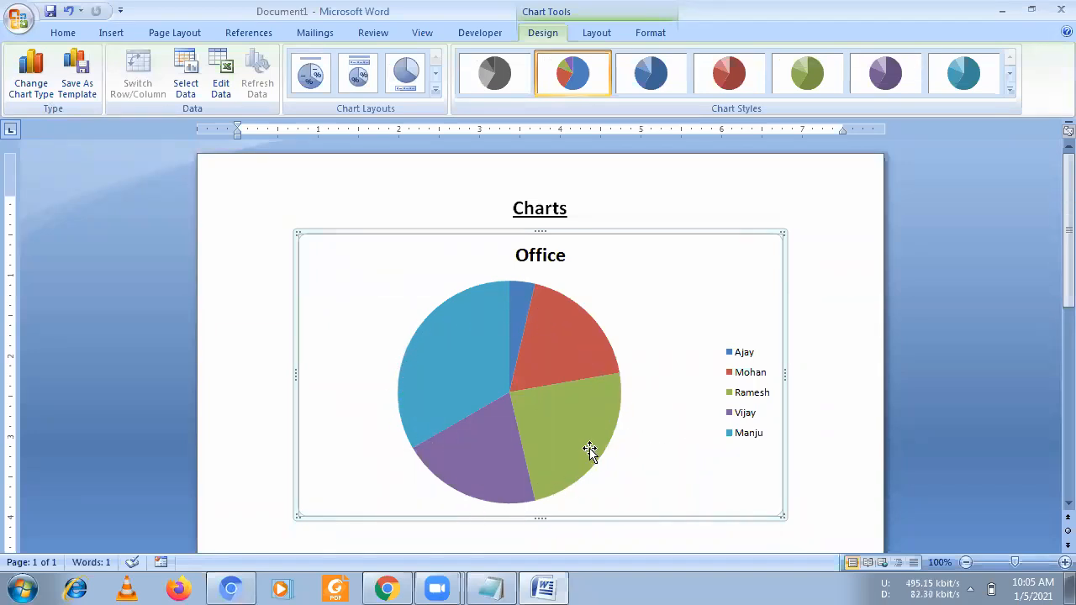
mouse_move(589, 450)
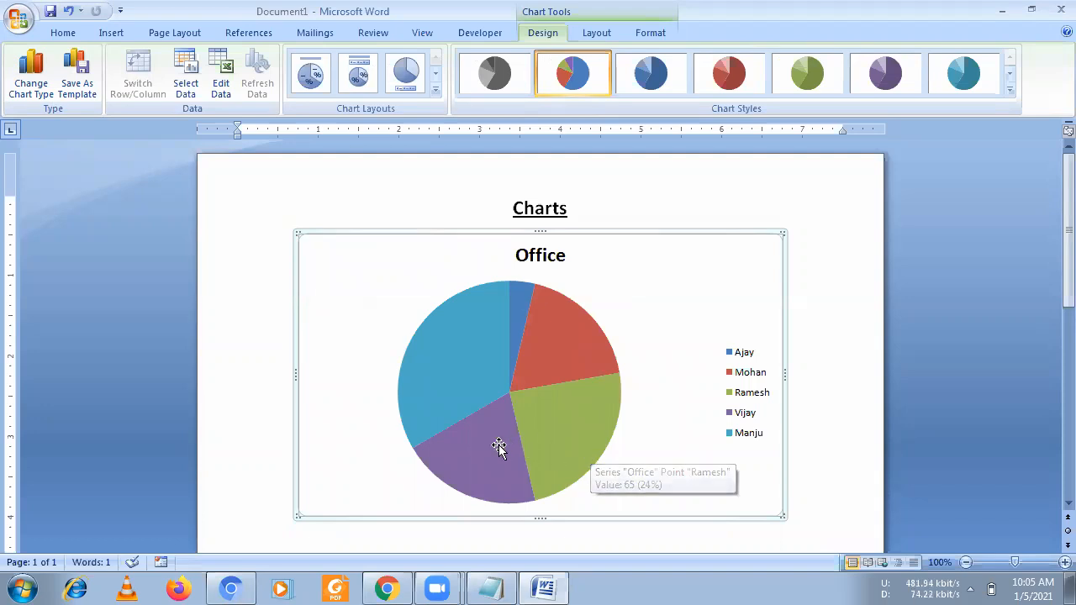
mouse_move(481, 340)
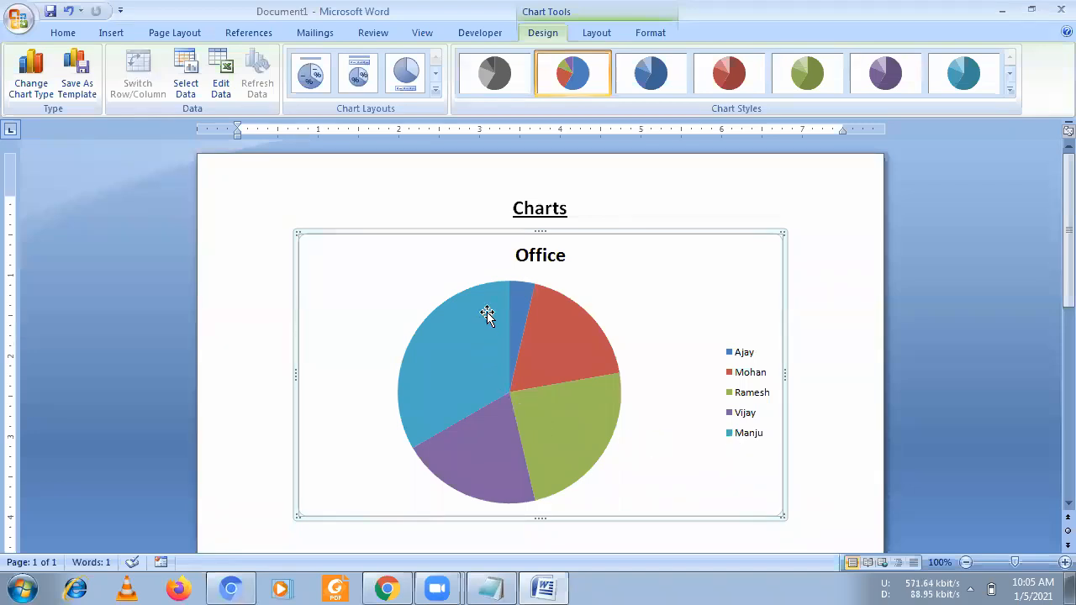
mouse_move(425, 337)
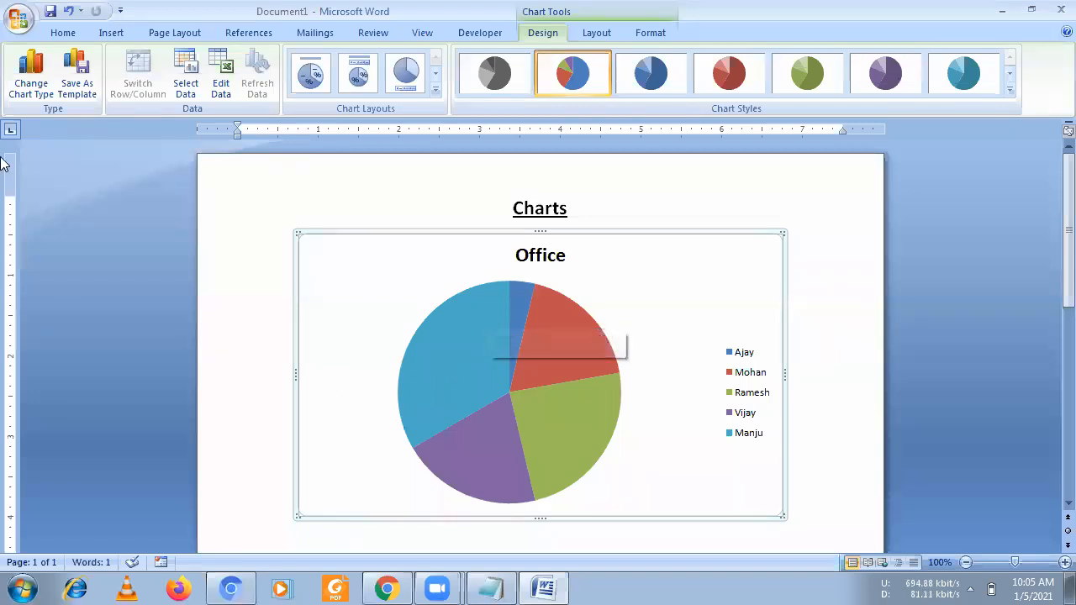
Step: Switch the chart to the default Clustered Bar type, followed by Stacked Area
click(32, 91)
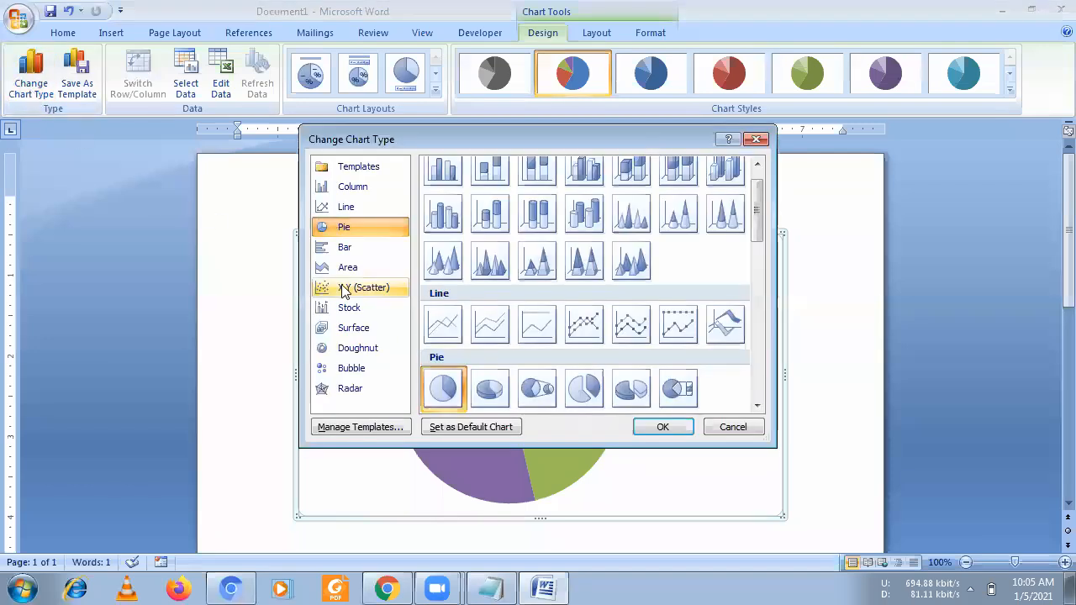
click(344, 246)
click(661, 426)
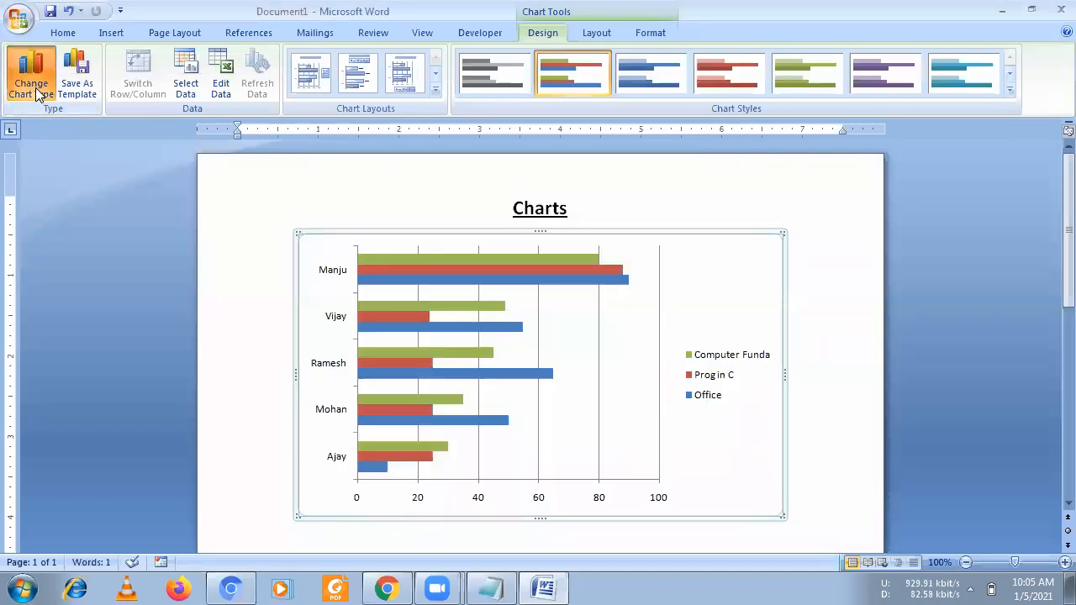
click(35, 88)
click(378, 269)
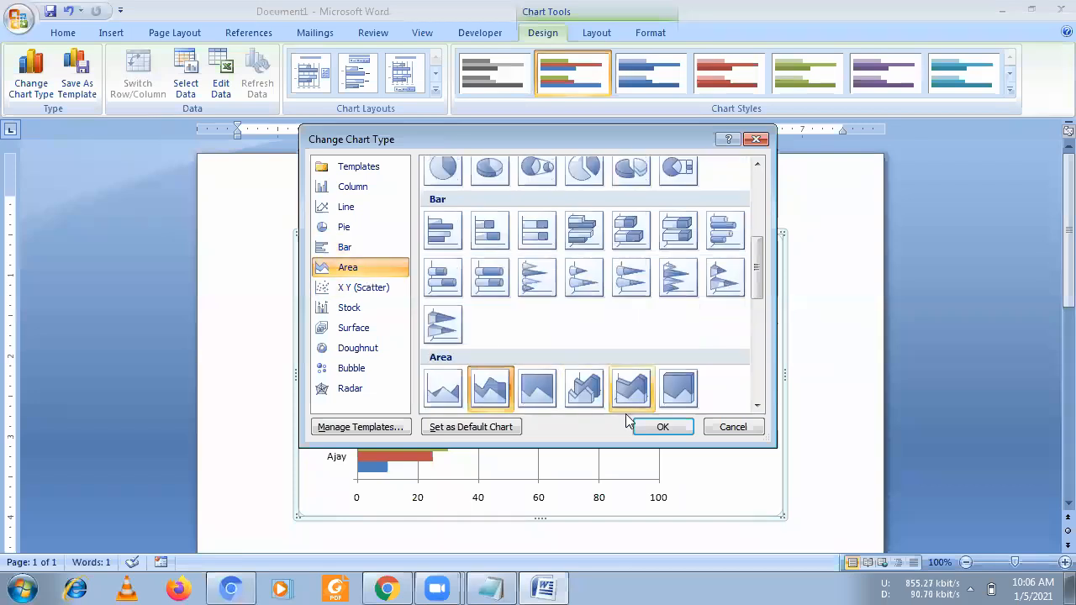
click(660, 427)
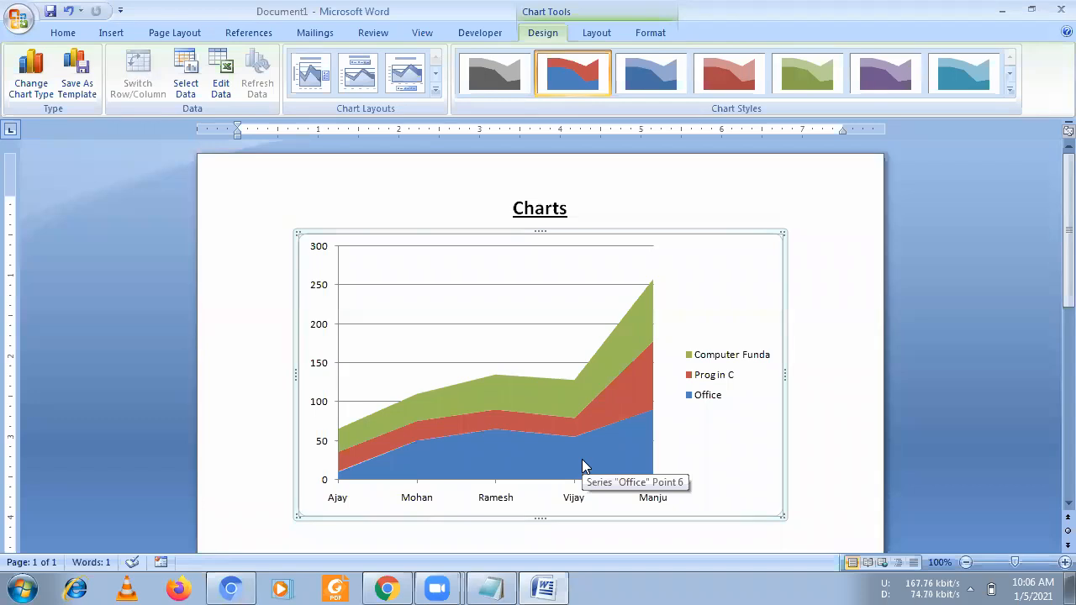
Step: Switch the chart to an X Y (Scatter) chart with markers only, followed by the first Stock type
click(32, 84)
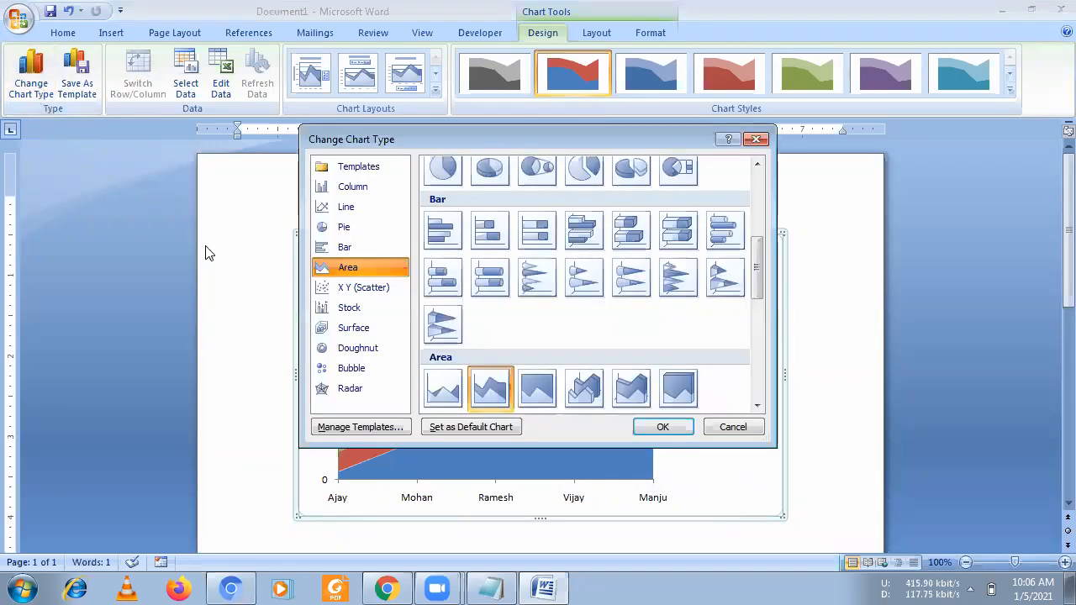
click(351, 290)
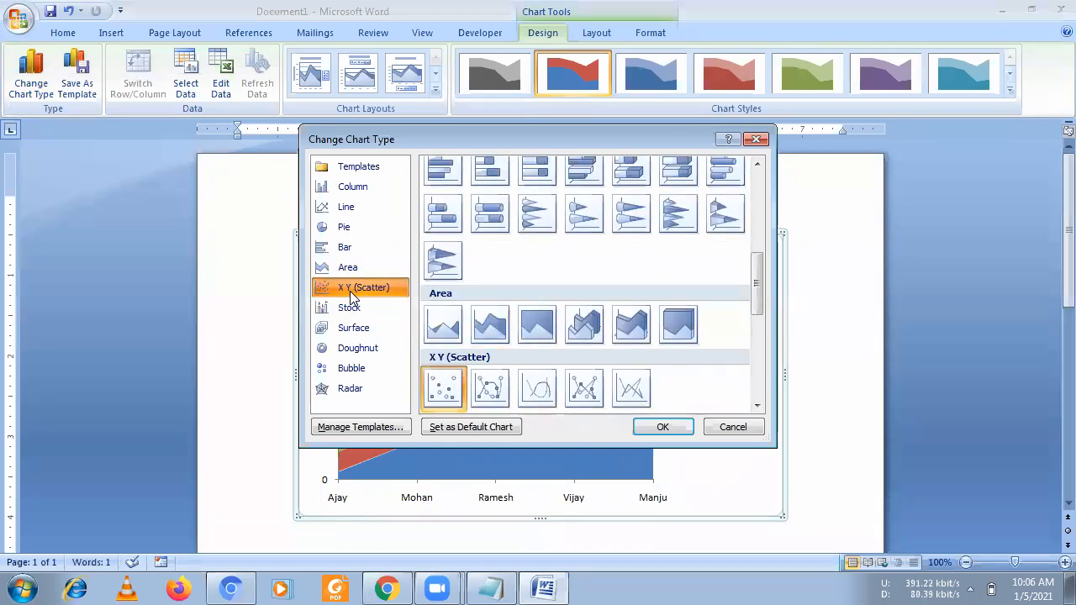
click(652, 428)
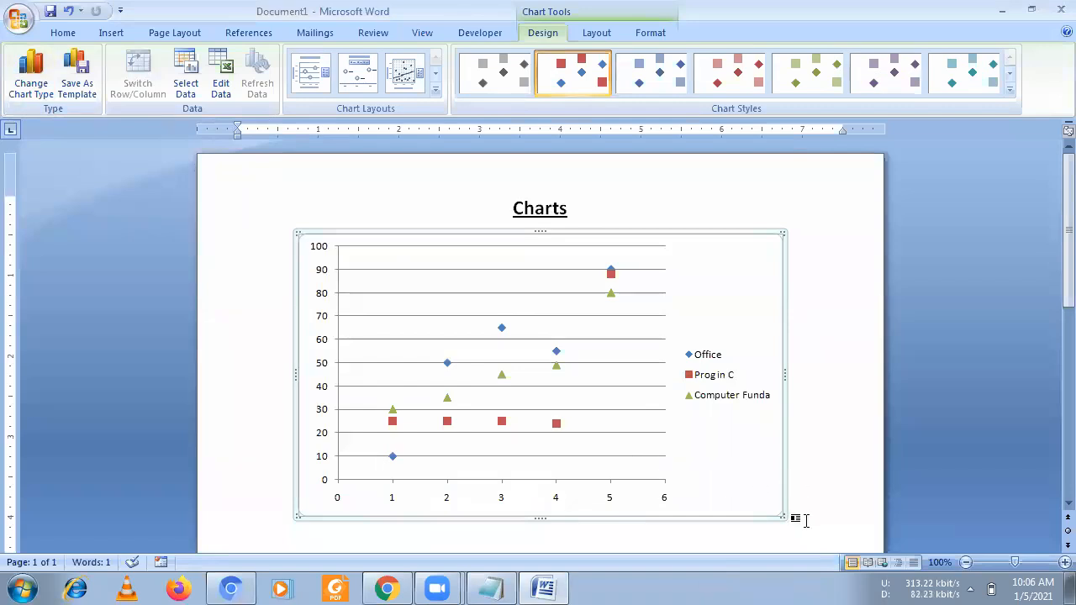
click(18, 71)
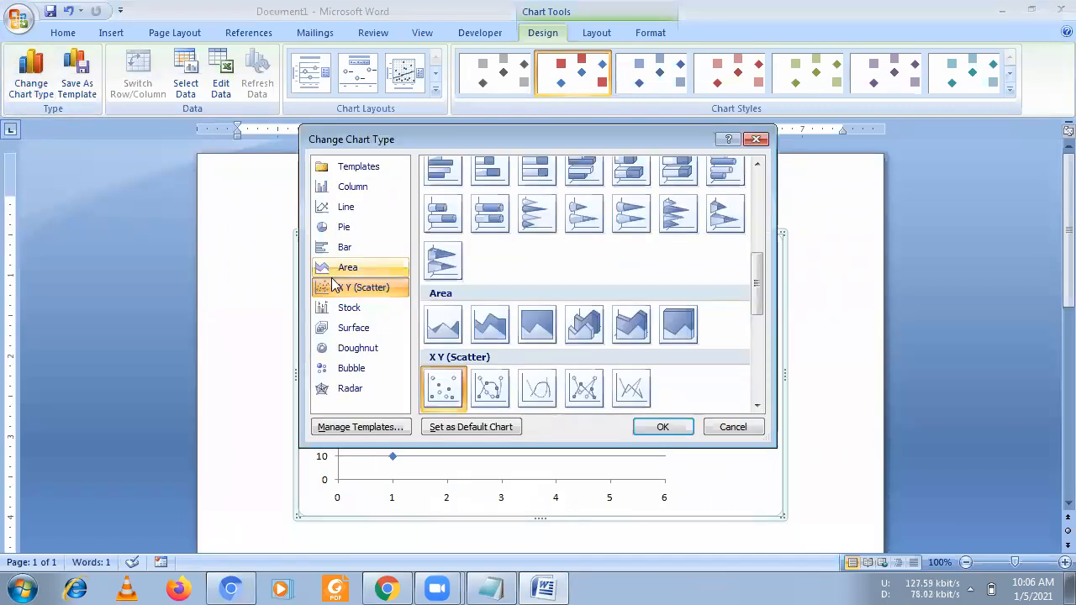
click(349, 308)
click(672, 429)
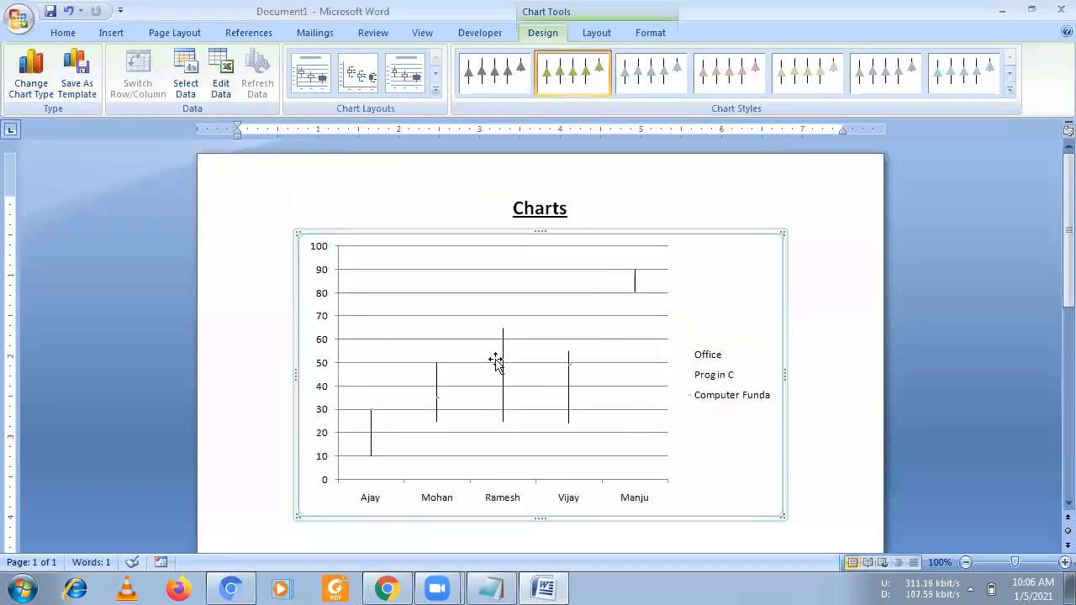
Step: Switch the chart to the first Surface type, followed by the default Bubble type
click(32, 92)
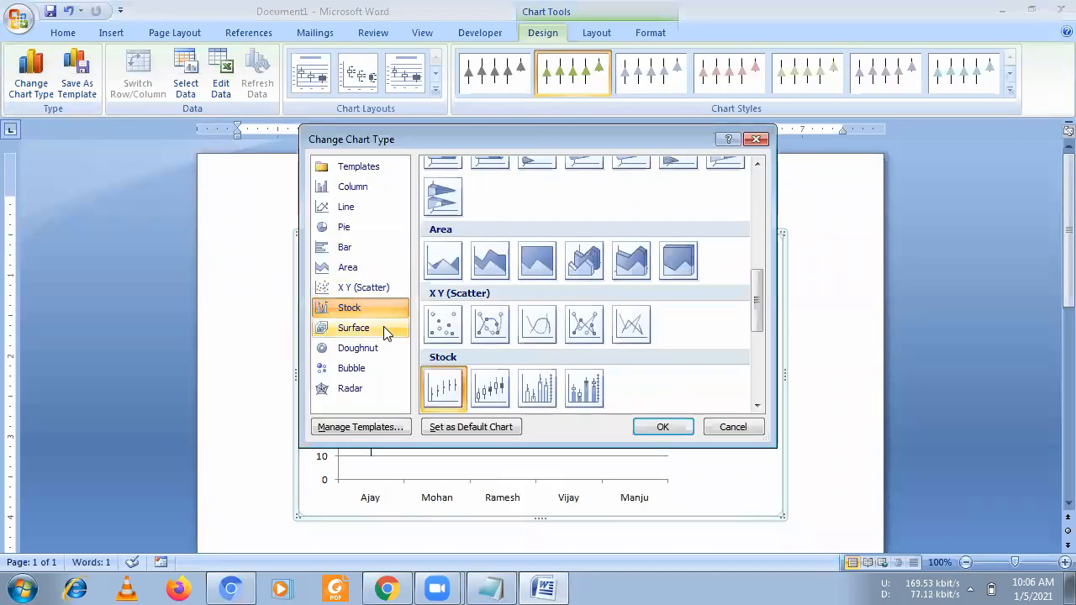
click(352, 328)
click(656, 428)
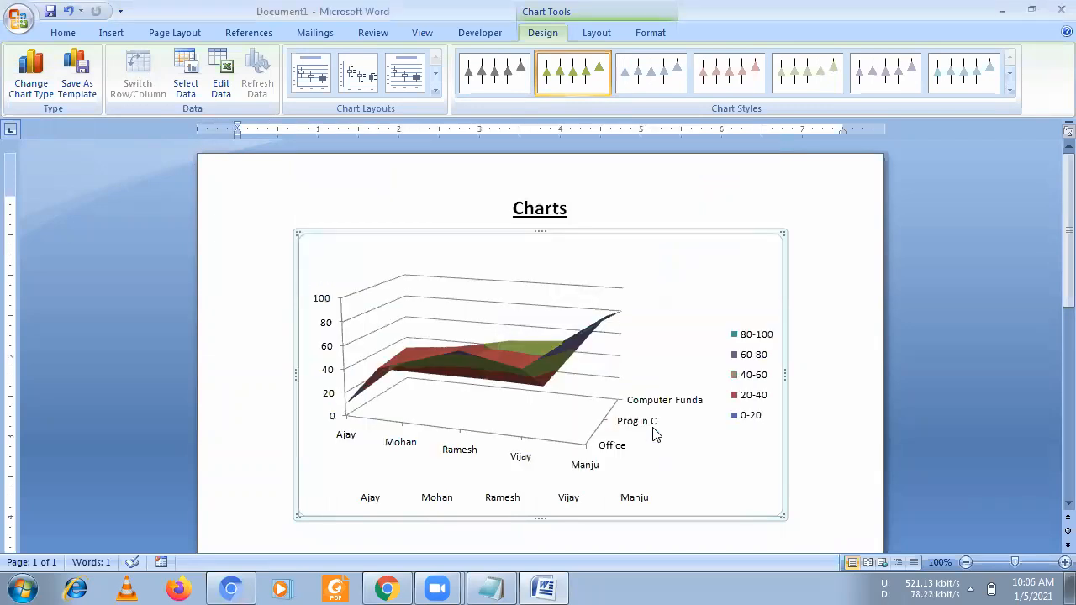
click(35, 92)
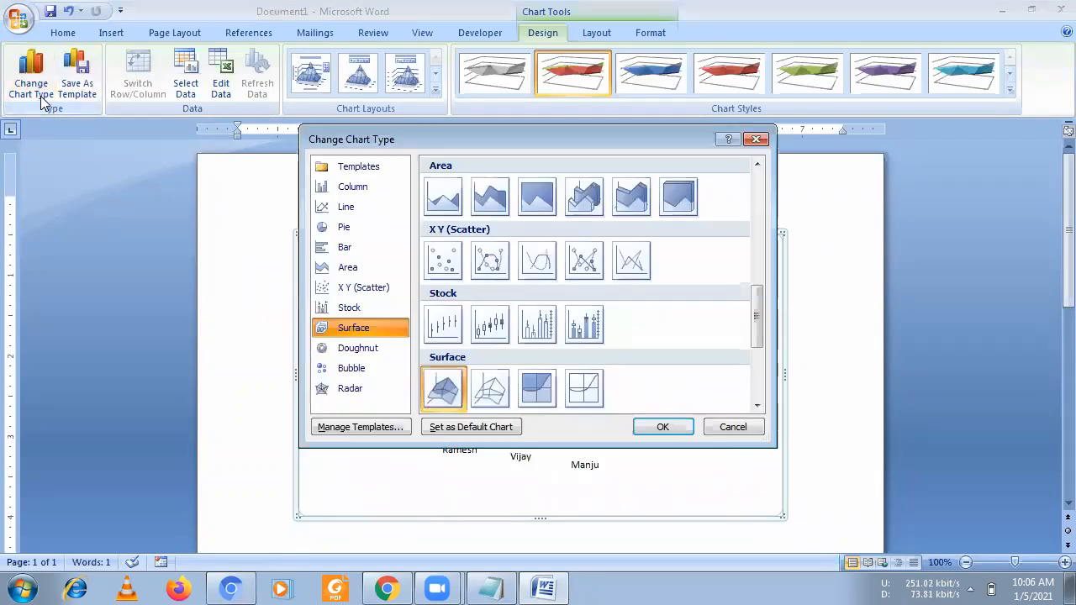
click(354, 368)
click(661, 430)
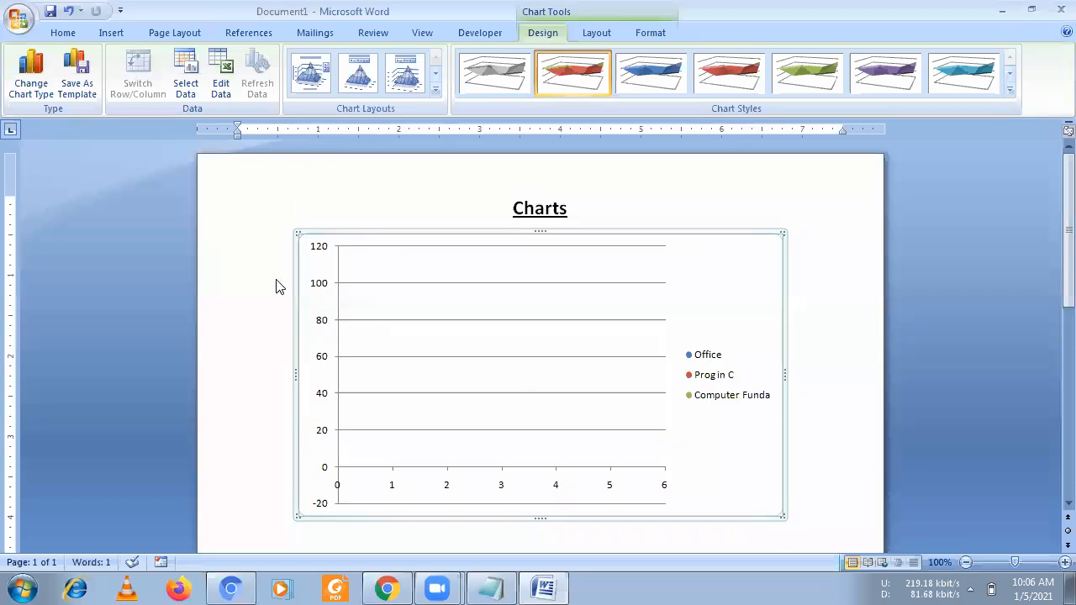
Step: Change the chart type to Radar with Markers
click(36, 89)
click(370, 392)
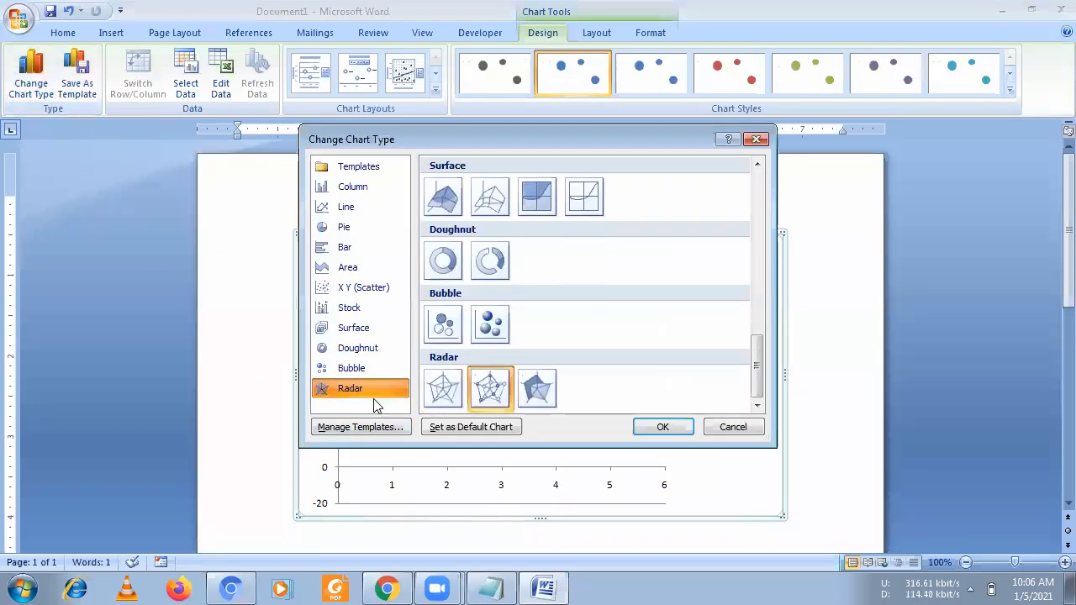
click(662, 428)
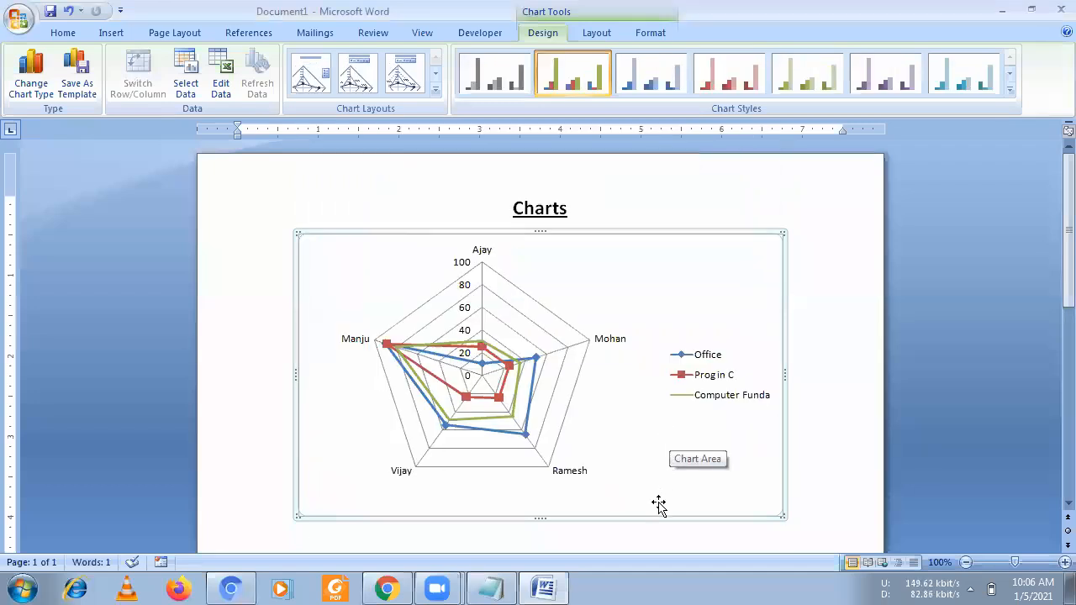
Step: Change the chart type back to Clustered Column
click(33, 91)
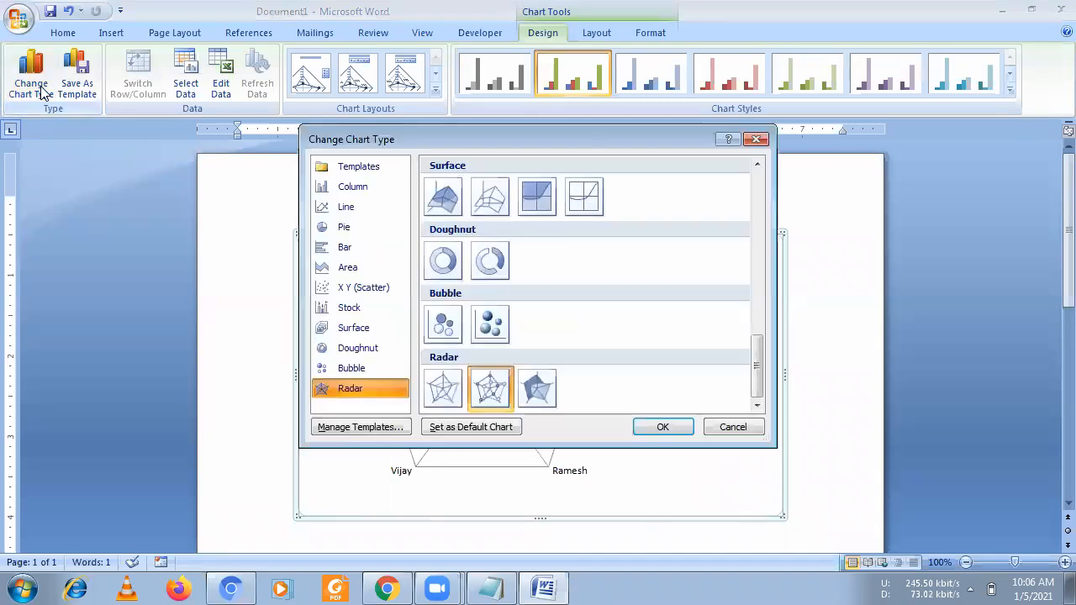
click(363, 188)
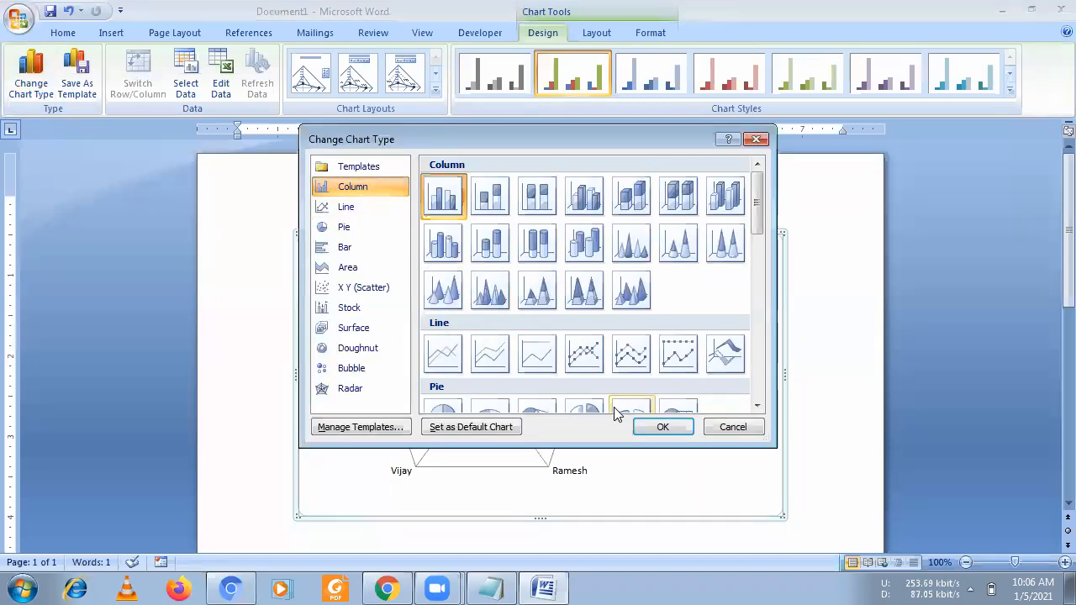
click(663, 427)
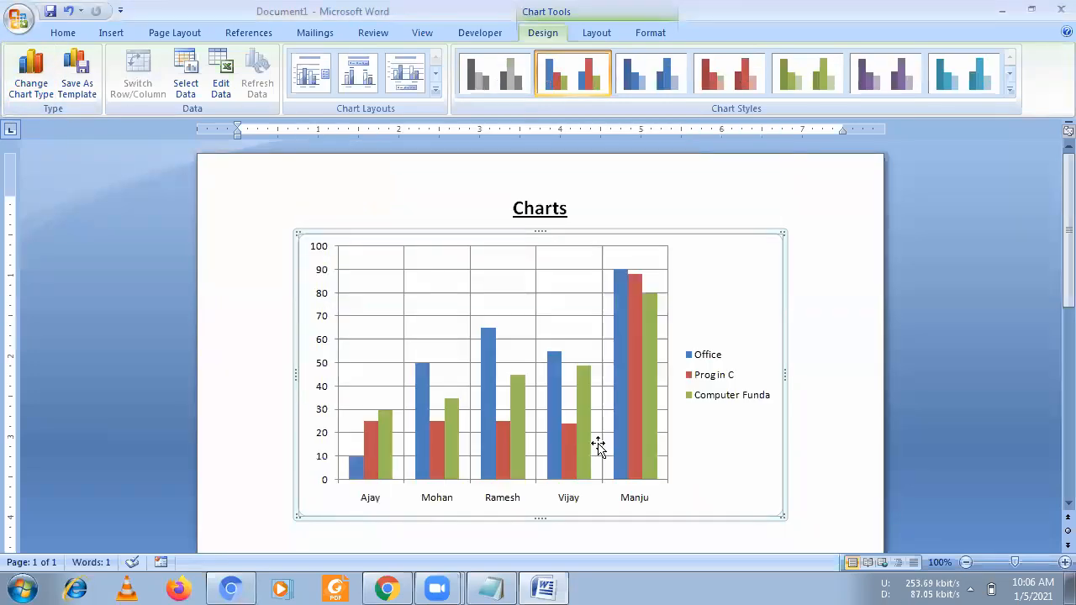
mouse_move(628, 357)
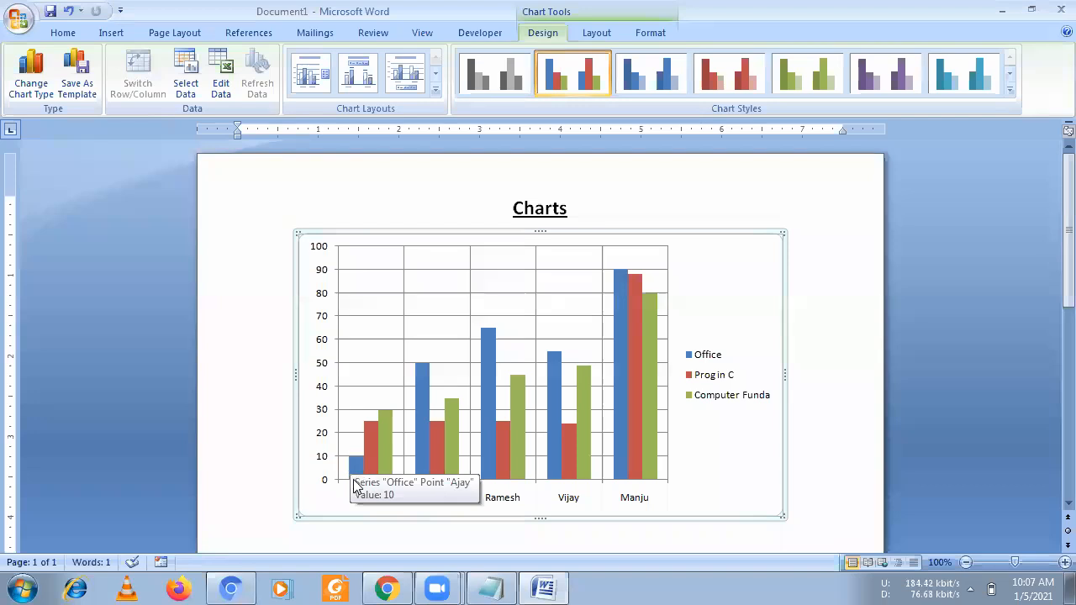
Step: Edit the chart data to set the first student's Office mark to 70, and close the data sheet
mouse_move(355, 472)
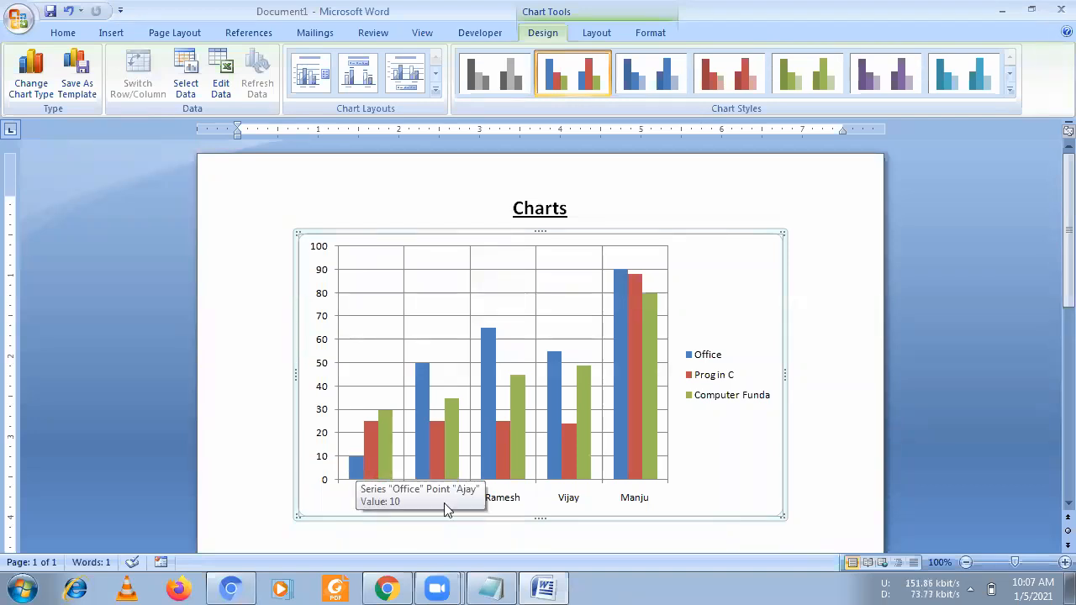
click(840, 370)
click(737, 323)
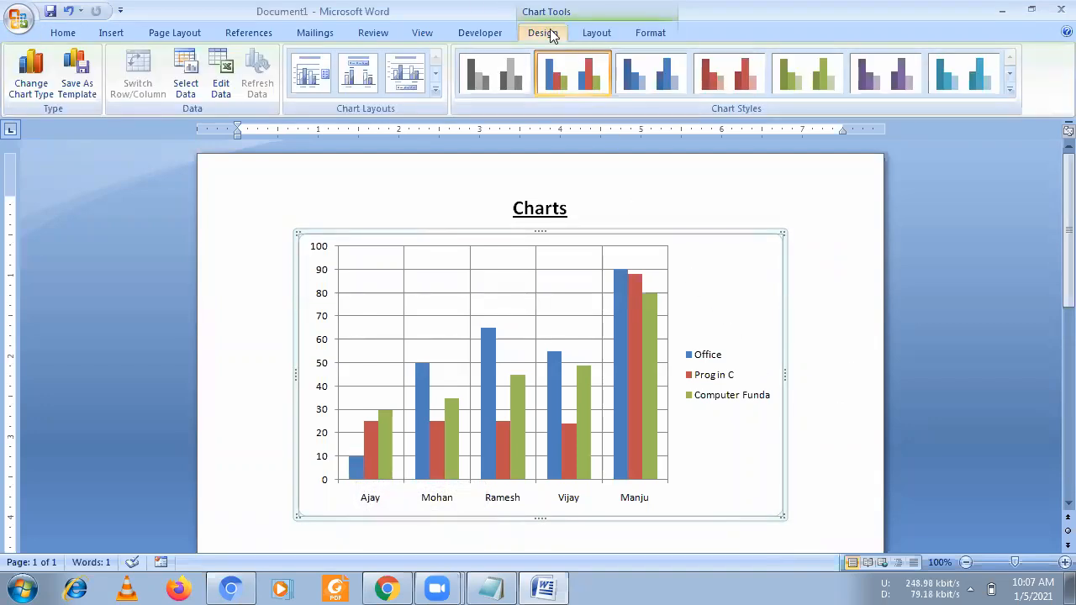
click(222, 84)
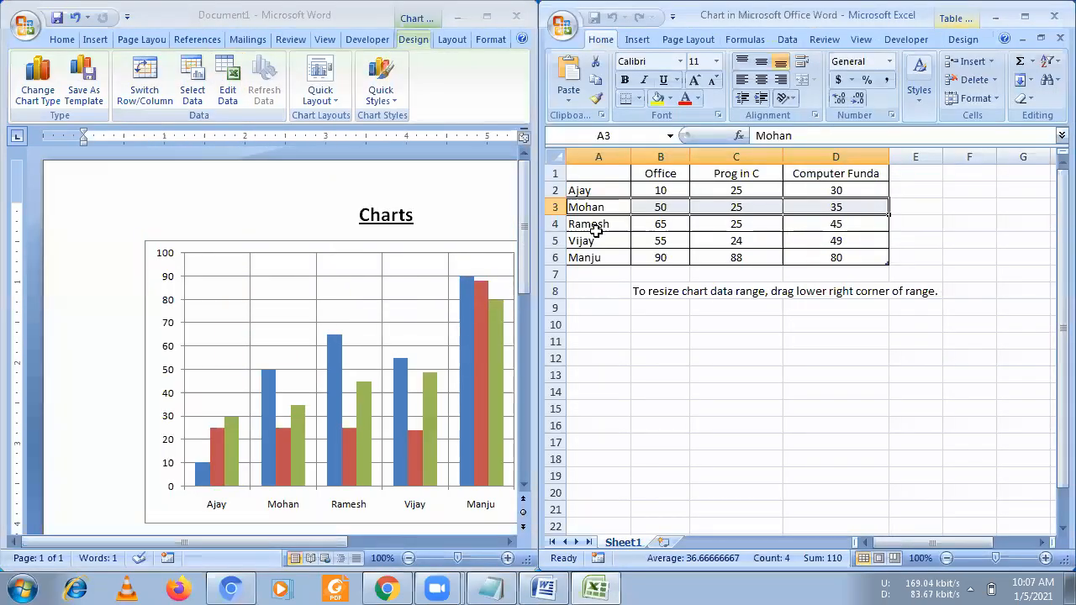
click(655, 190)
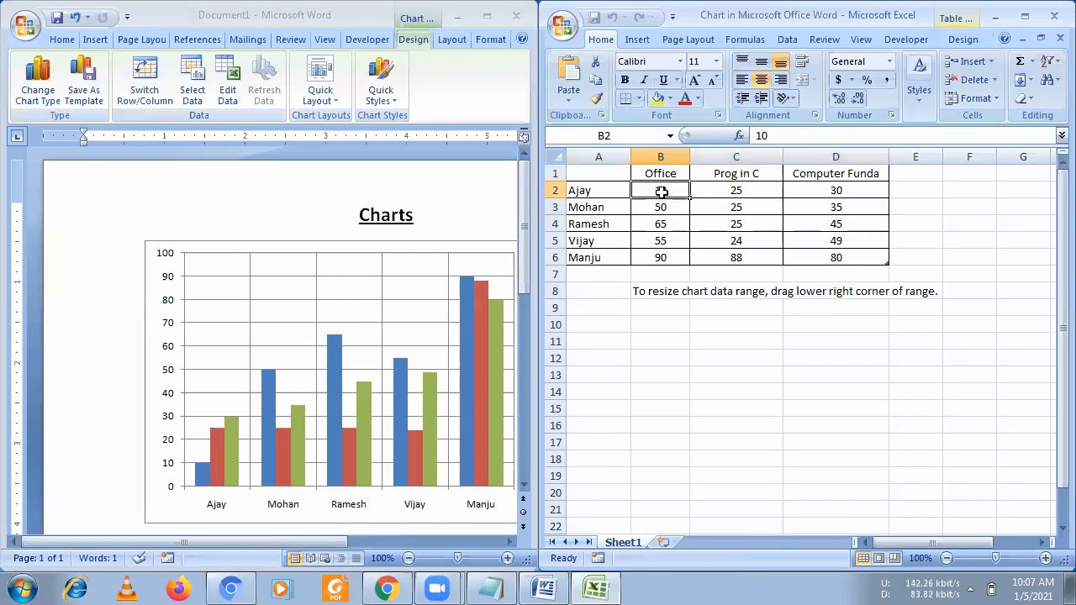
text(7)
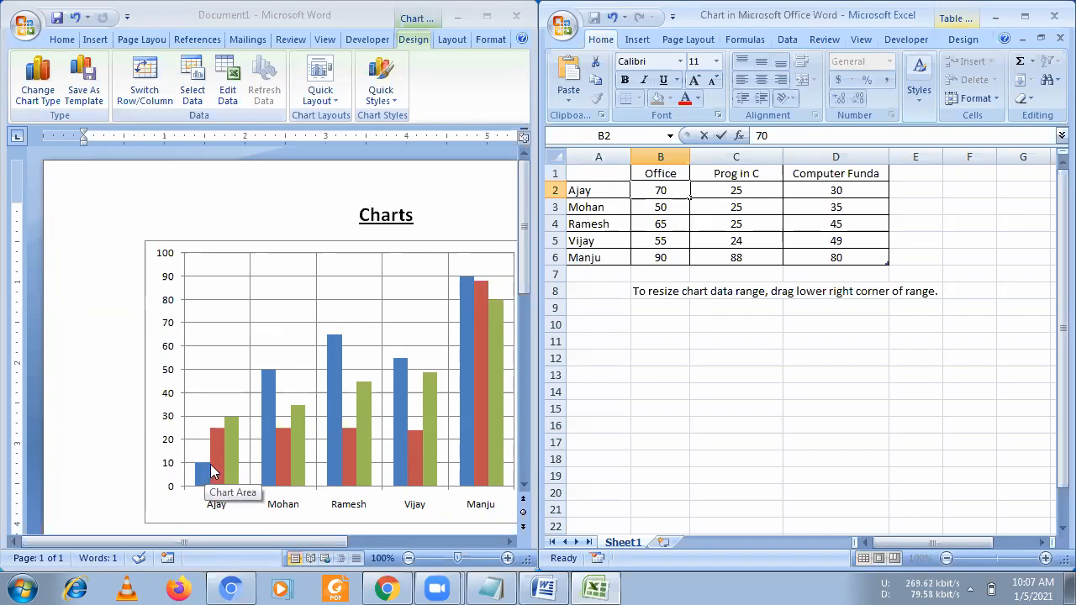
key(Return)
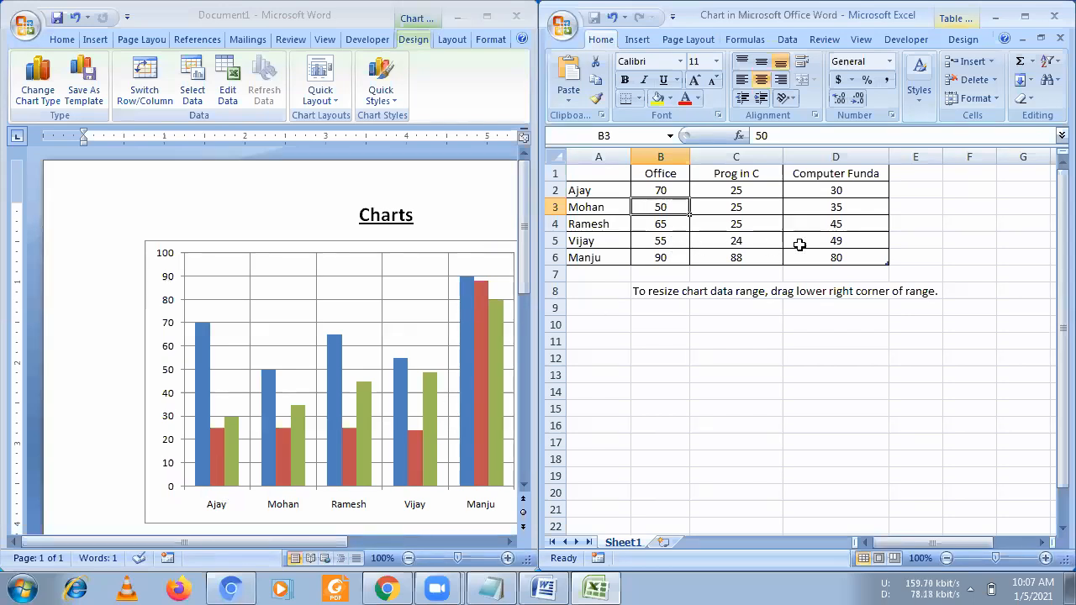
click(1050, 15)
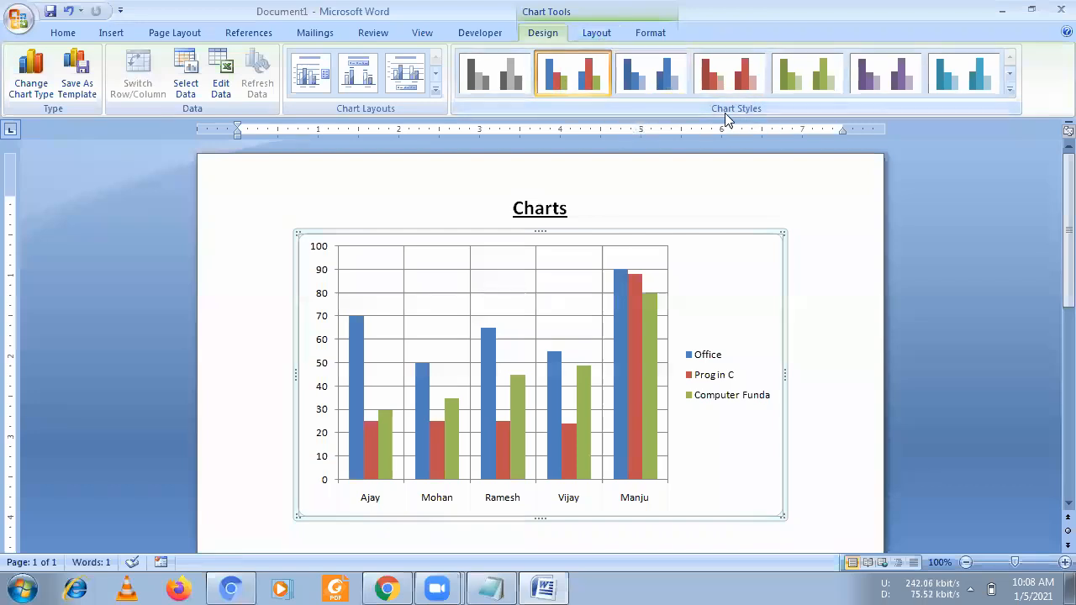
Step: Try the blue Style 3 and the plain red chart style, and apply the red style with a black background
click(662, 82)
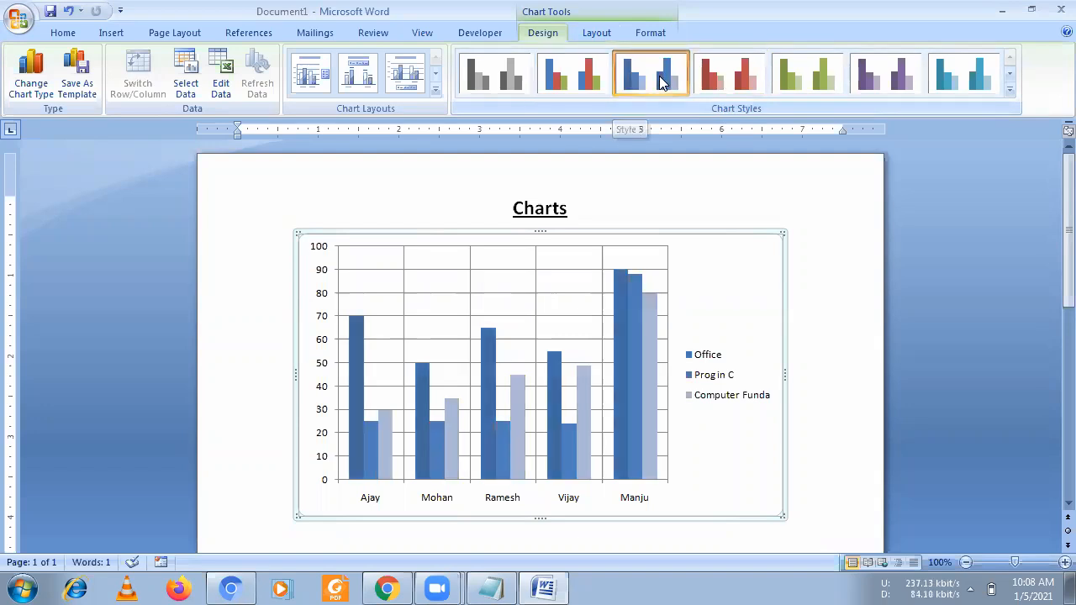
click(727, 81)
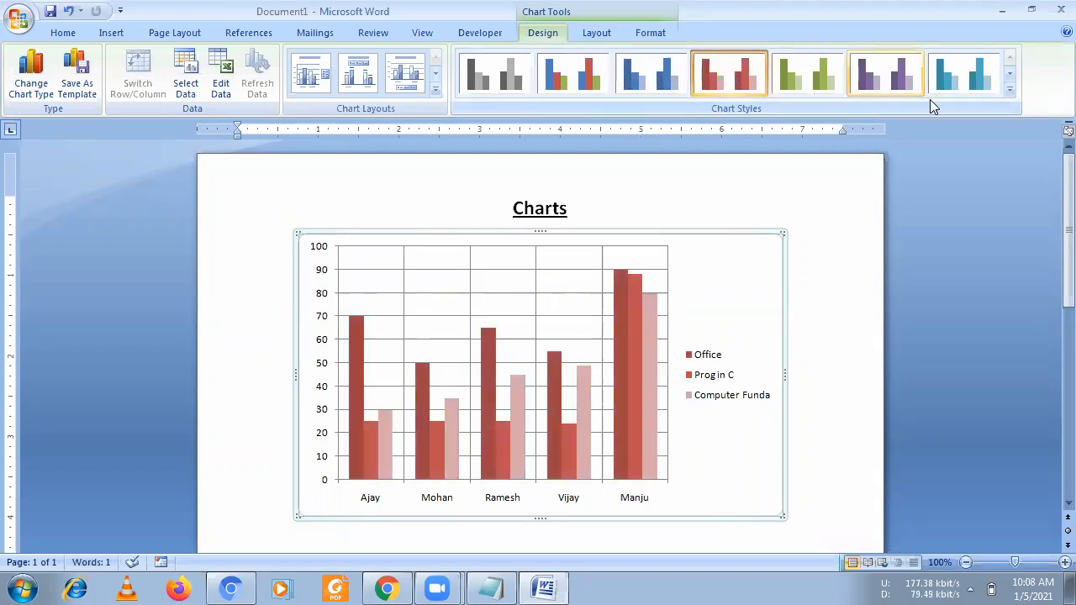
click(1009, 90)
click(708, 310)
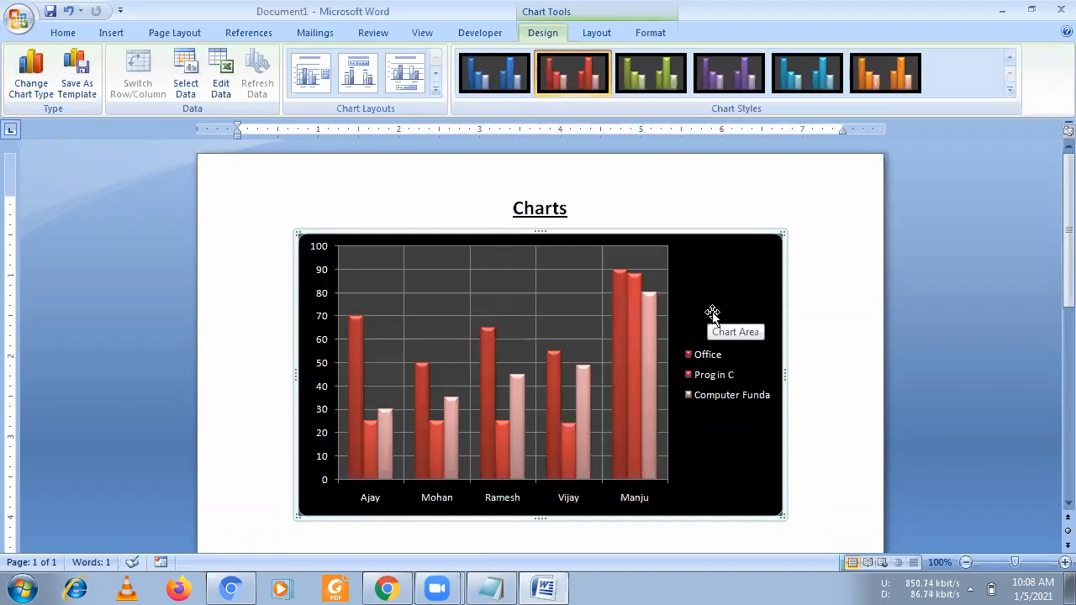
click(814, 278)
click(702, 284)
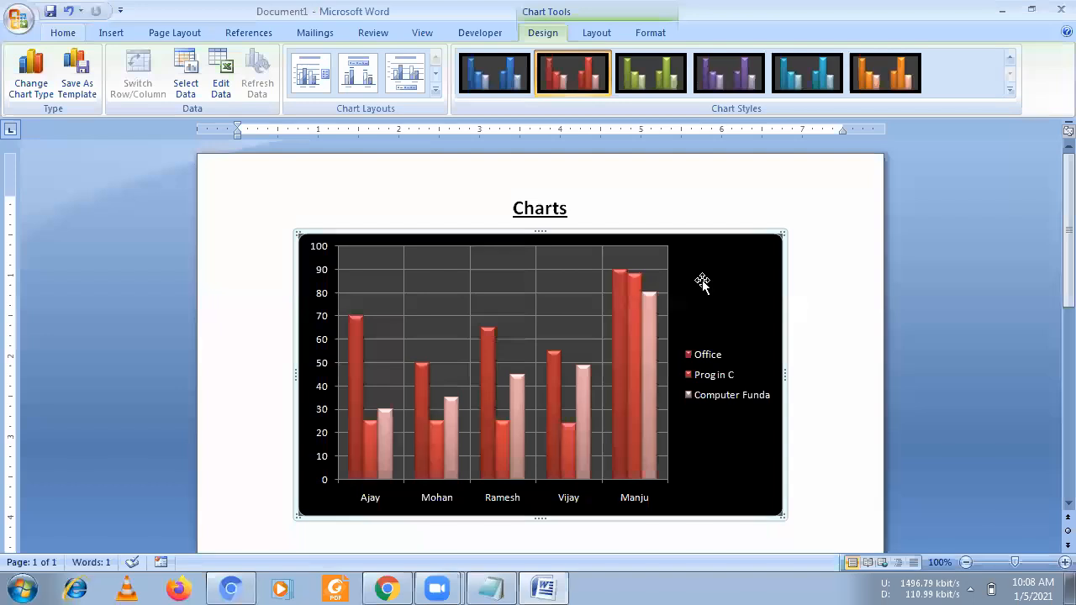
Step: Open the gallery of shapes that can be inserted into the chart
click(591, 32)
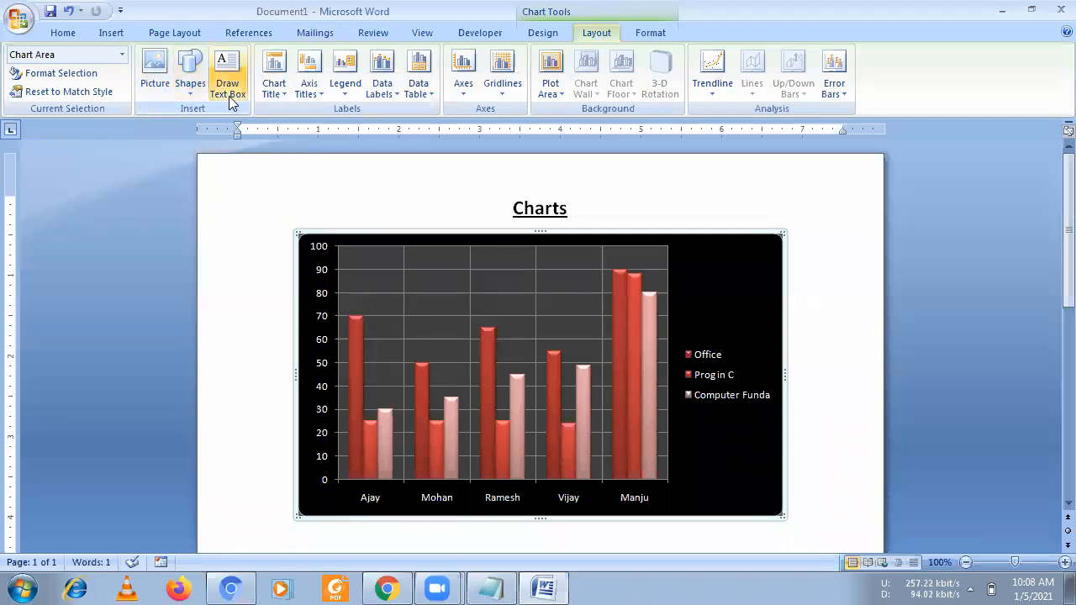
click(190, 90)
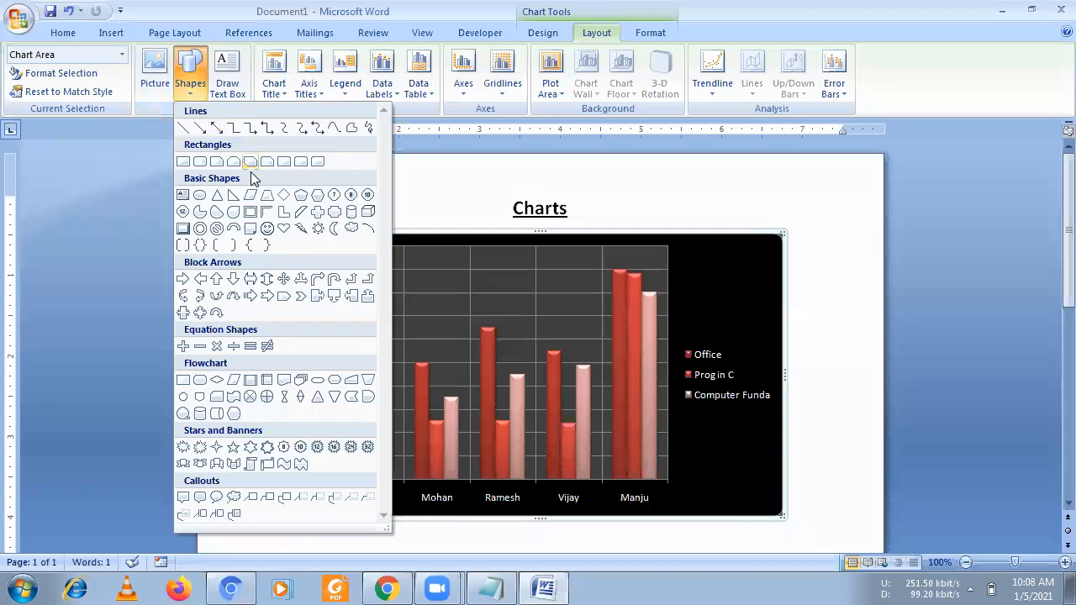